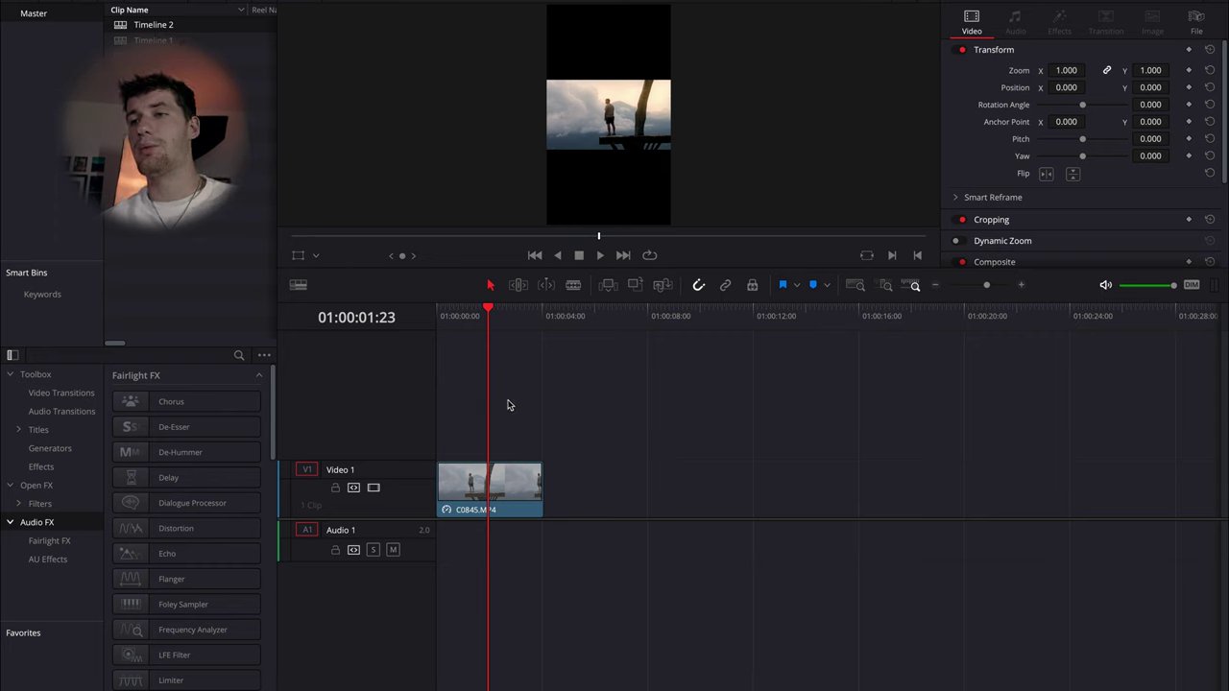
With the playhead at the start and a larger viewer, set C0845.MP4's Zoom to 3.2.
{"action": "left_click", "coordinate": [499, 484]}
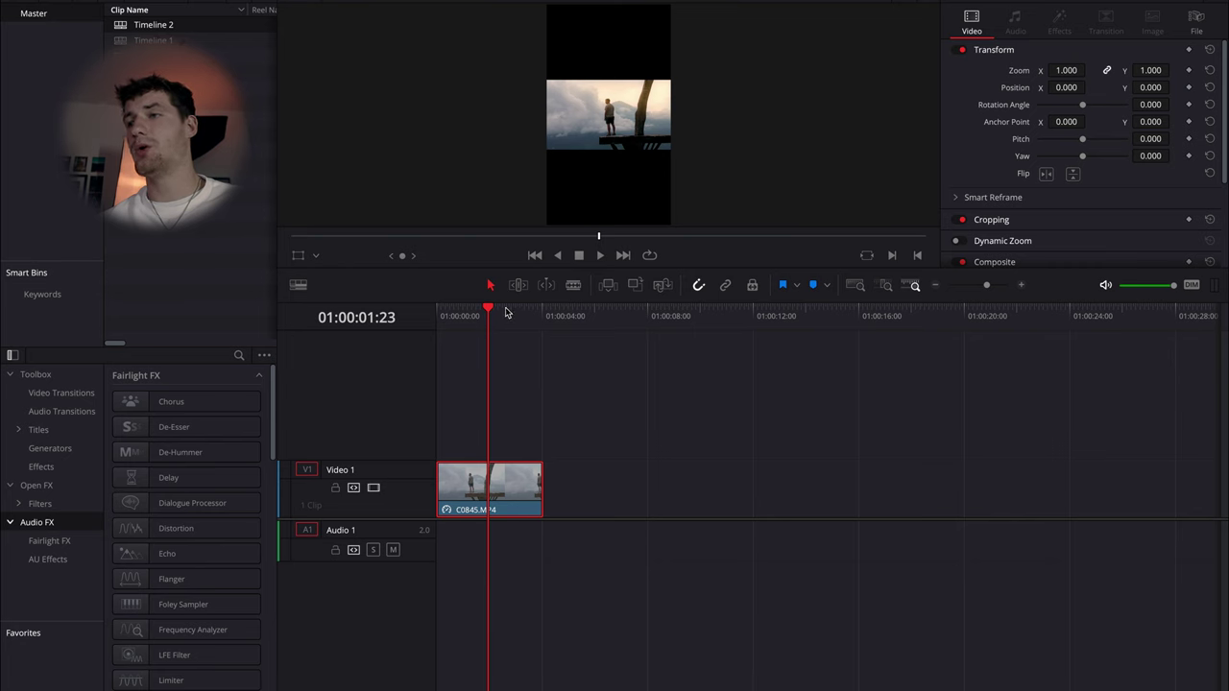
{"action": "left_click_drag", "start_coordinate": [477, 322], "coordinate": [432, 323]}
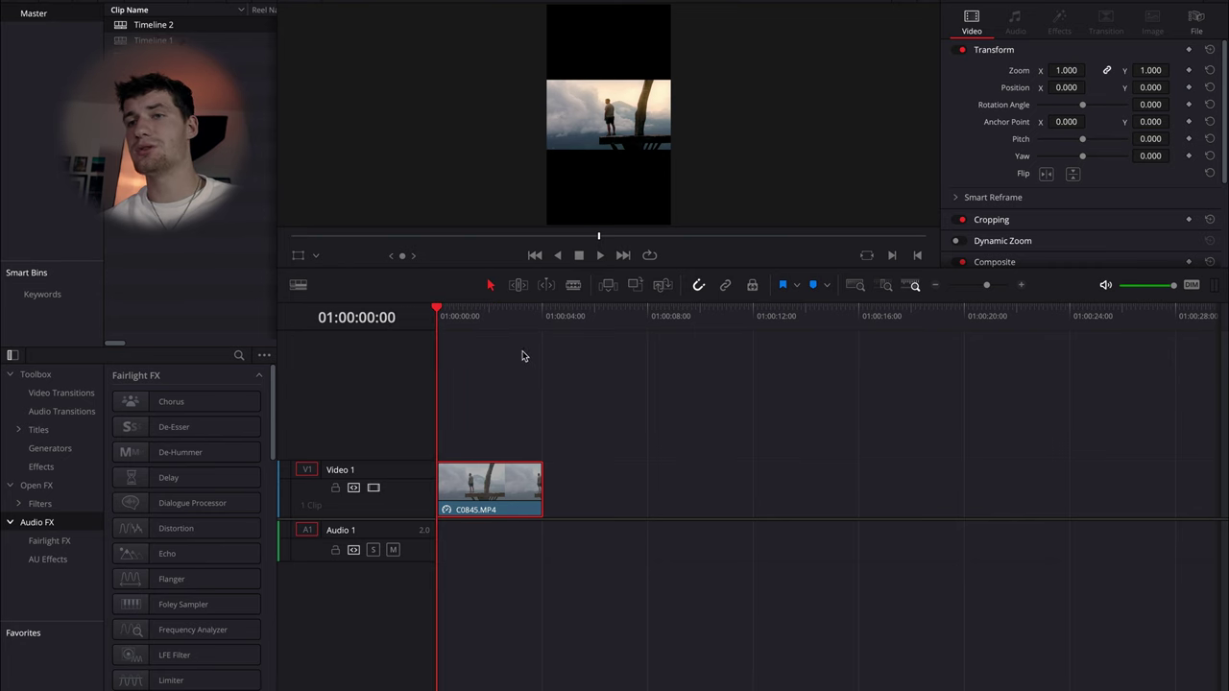
{"action": "left_click", "coordinate": [540, 442]}
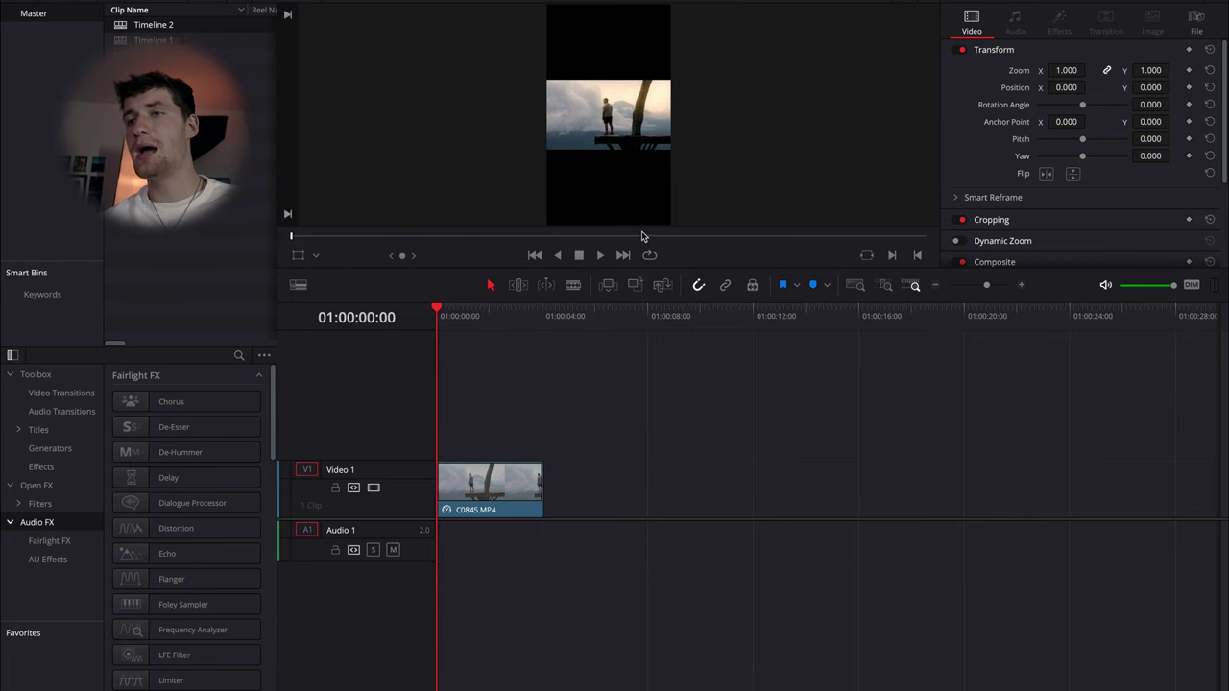
{"action": "left_click_drag", "start_coordinate": [721, 269], "coordinate": [724, 382]}
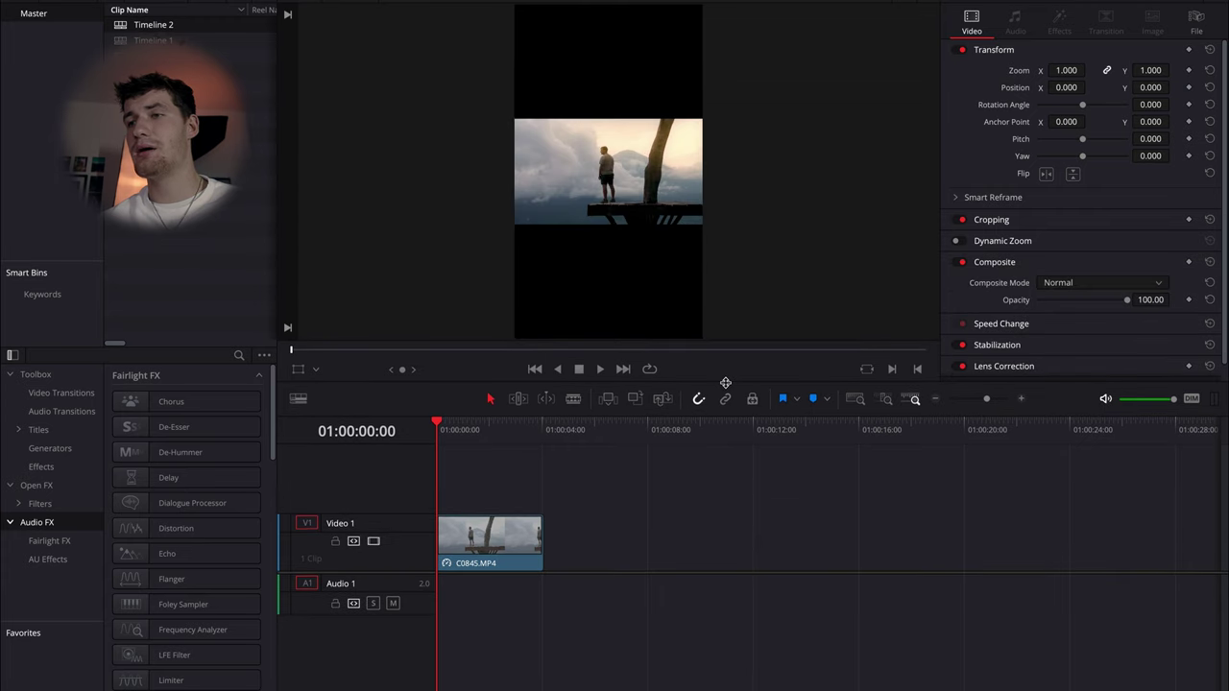
{"action": "left_click", "coordinate": [502, 557]}
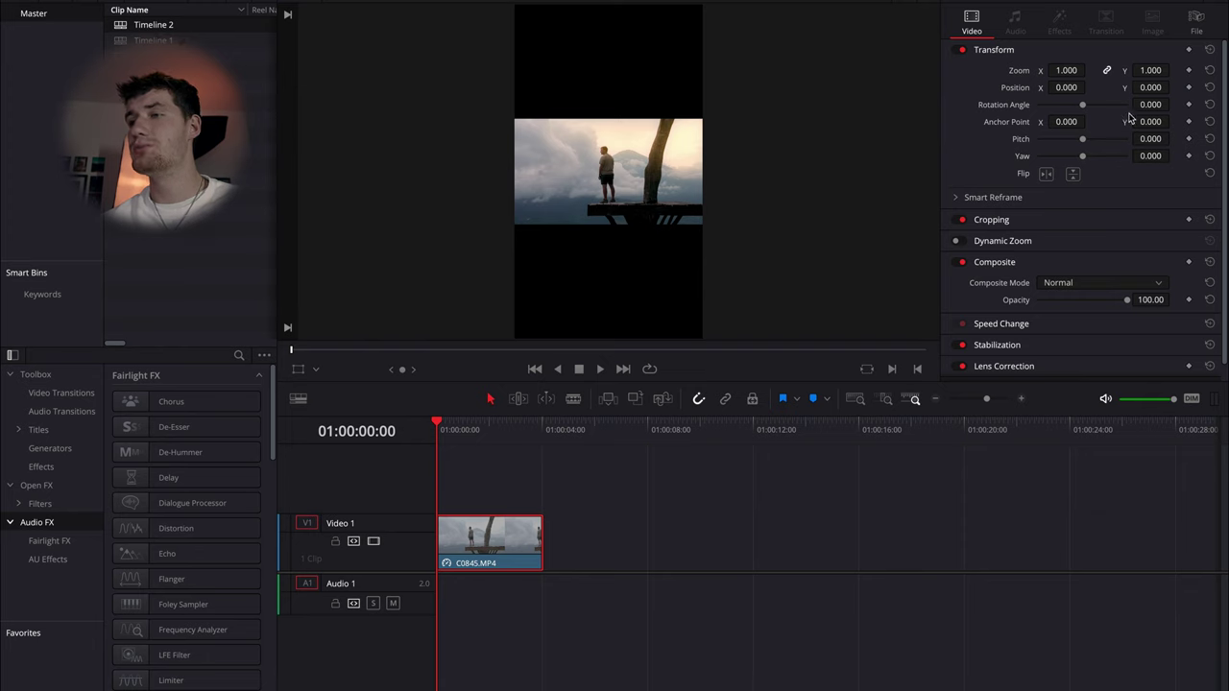
{"action": "left_click_drag", "start_coordinate": [1066, 69], "coordinate": [1064, 70]}
{"action": "key", "text": "BackSpace"}
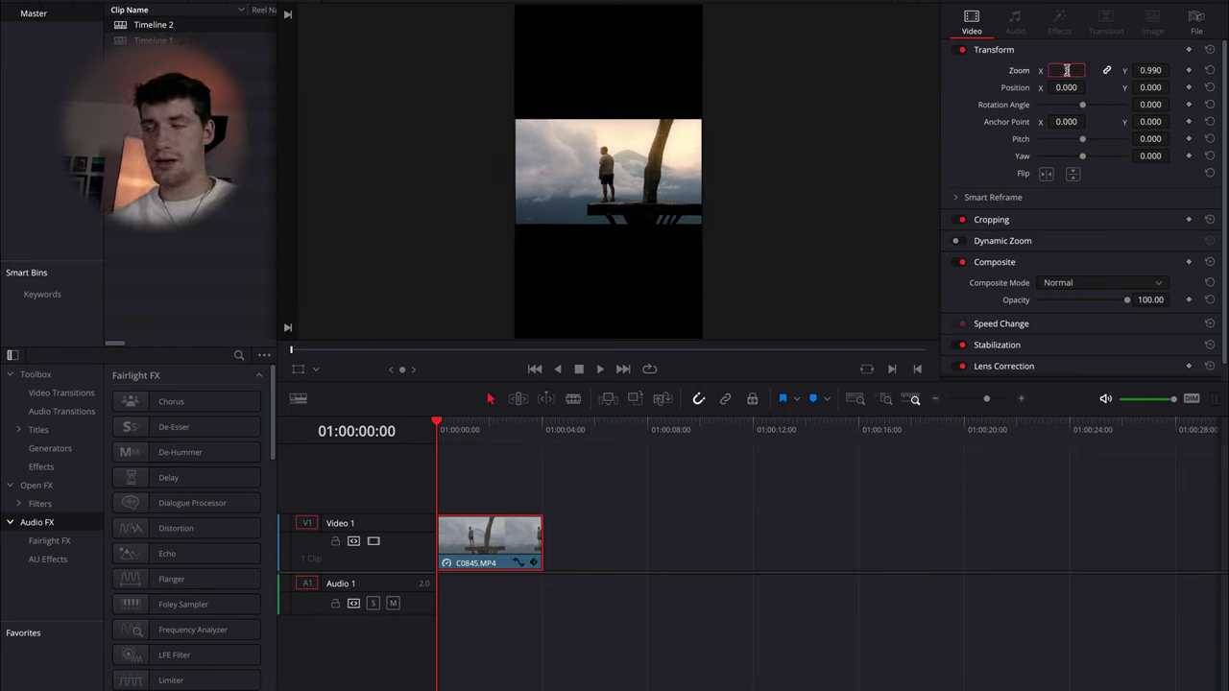
{"action": "type", "text": "3.2"}
{"action": "key", "text": "Return"}
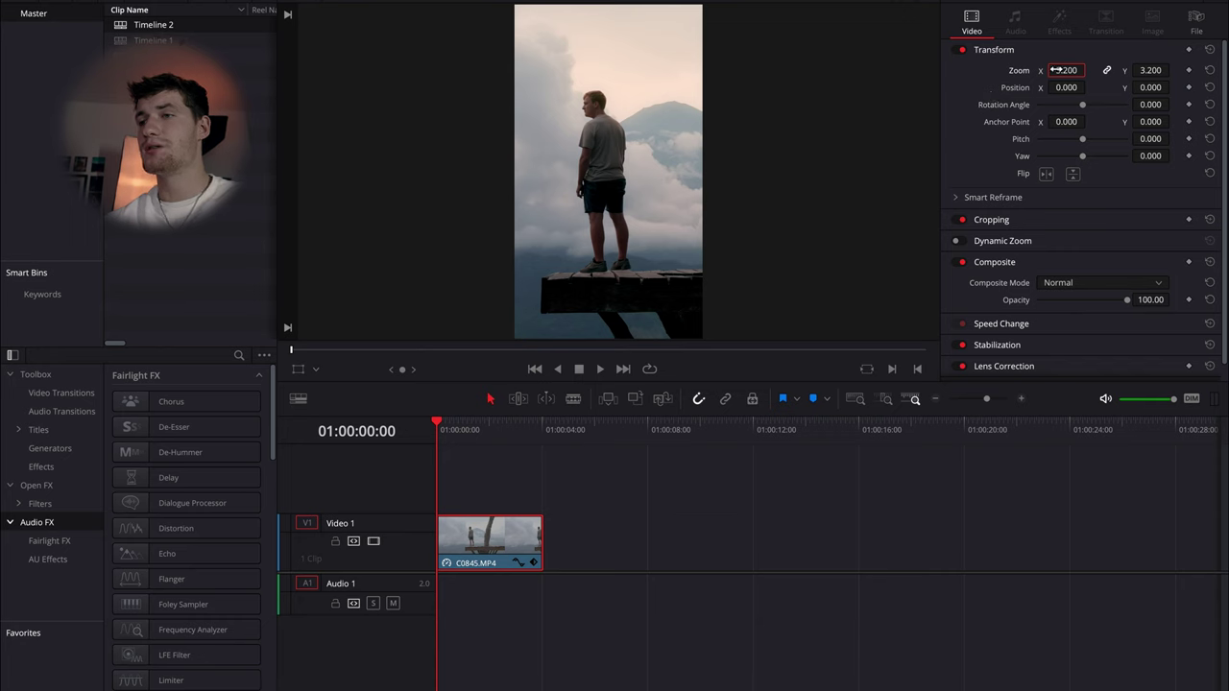
Shift C0845.MP4 to Position X -63 and reset Position Y to 0.
{"action": "mouse_move", "coordinate": [1069, 89]}
{"action": "left_mouse_down"}
{"action": "mouse_move", "coordinate": [1058, 88]}
{"action": "mouse_move", "coordinate": [1092, 87]}
{"action": "mouse_move", "coordinate": [1068, 92]}
{"action": "left_mouse_up"}
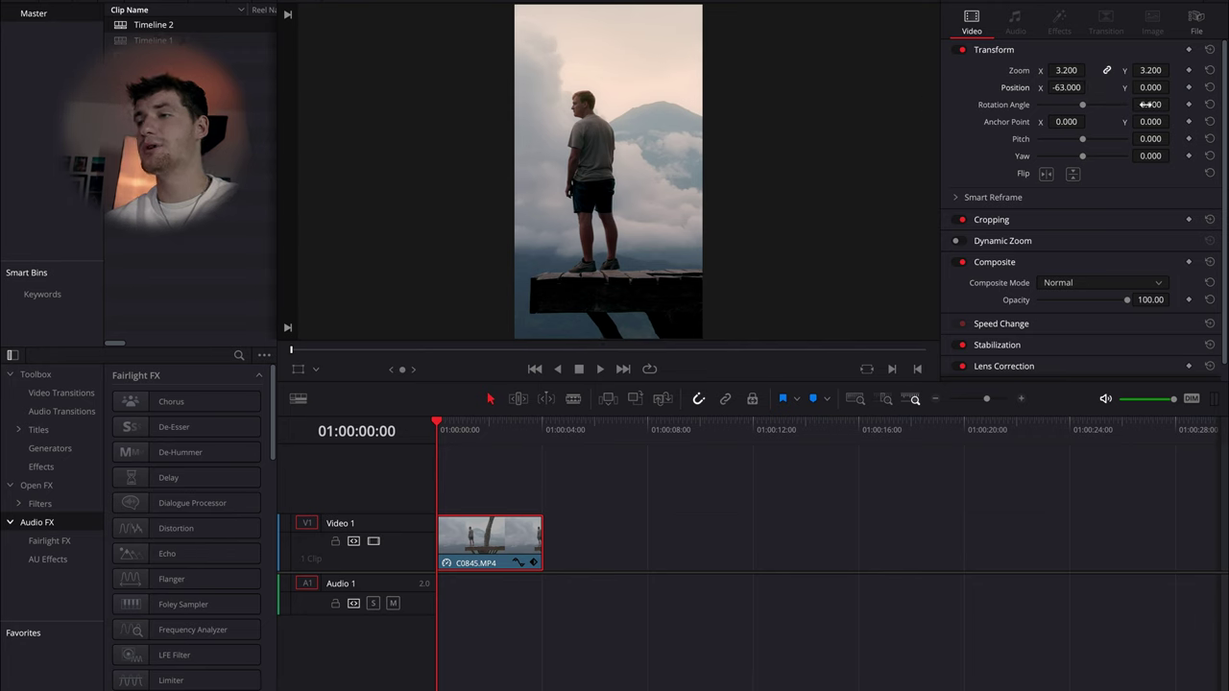
{"action": "mouse_move", "coordinate": [1150, 87]}
{"action": "left_mouse_down"}
{"action": "mouse_move", "coordinate": [1136, 87]}
{"action": "mouse_move", "coordinate": [1173, 87]}
{"action": "mouse_move", "coordinate": [1154, 91]}
{"action": "left_mouse_up"}
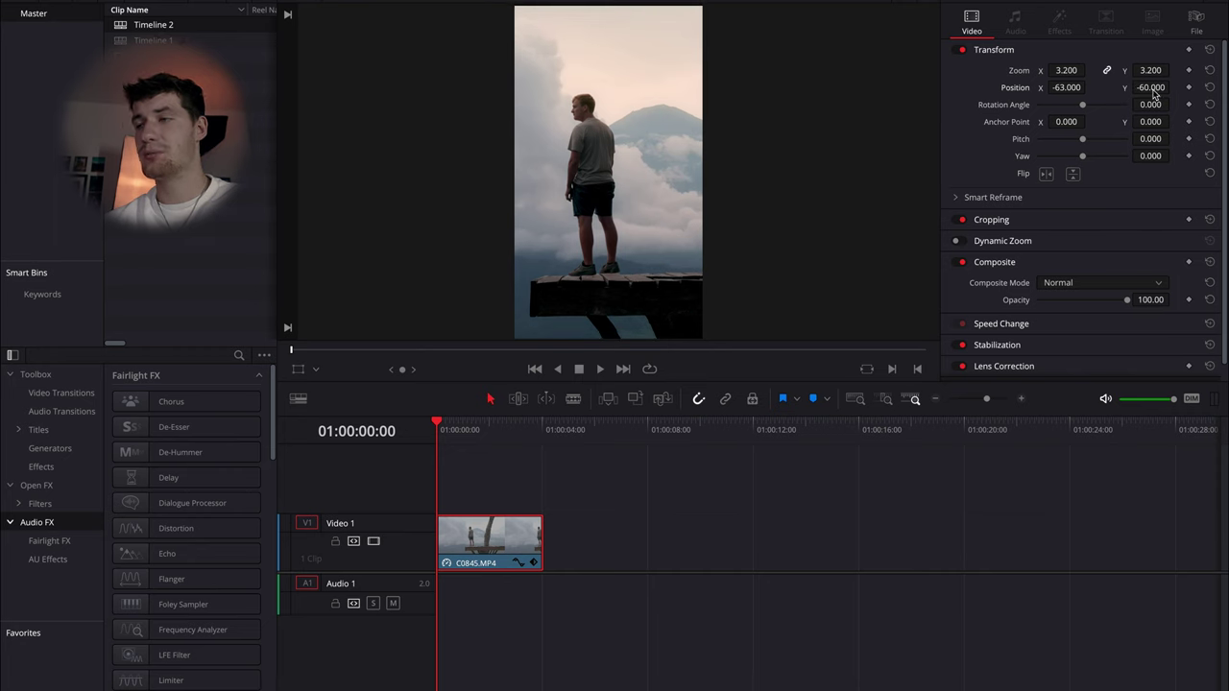
{"action": "left_click", "coordinate": [1152, 88]}
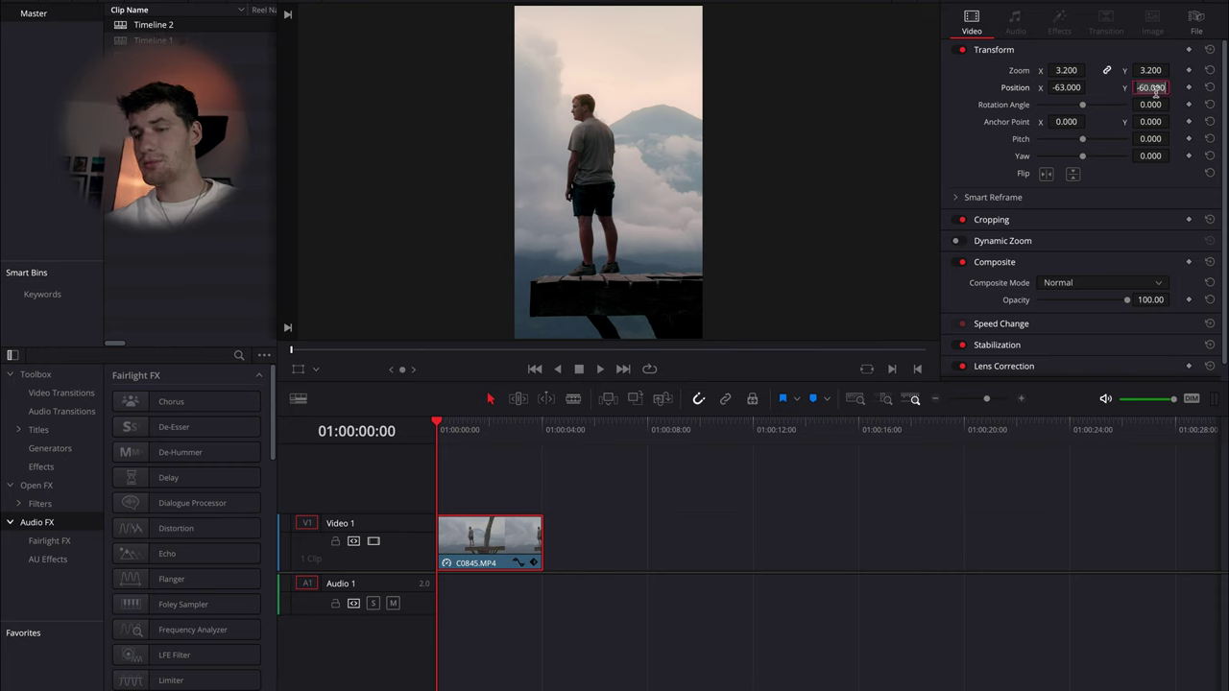
{"action": "type", "text": "0"}
{"action": "key", "text": "Return"}
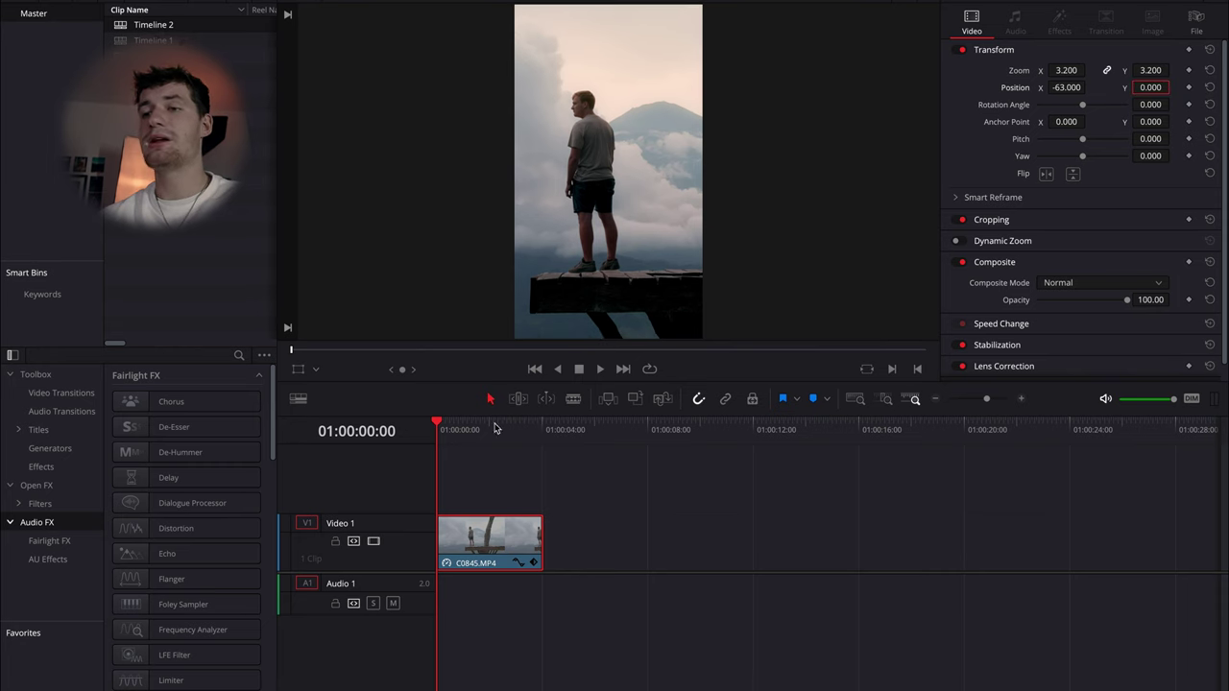
{"action": "left_click", "coordinate": [484, 471]}
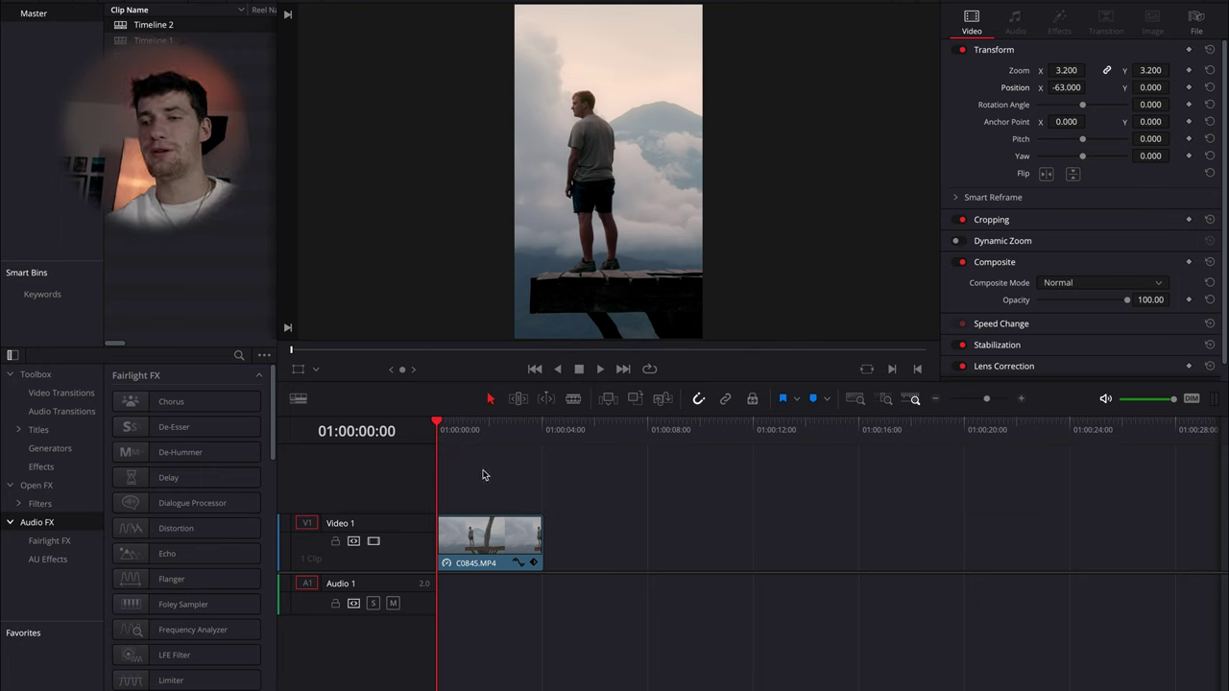
Select the C0845.MP4 clip on the timeline.
{"action": "left_click", "coordinate": [472, 550]}
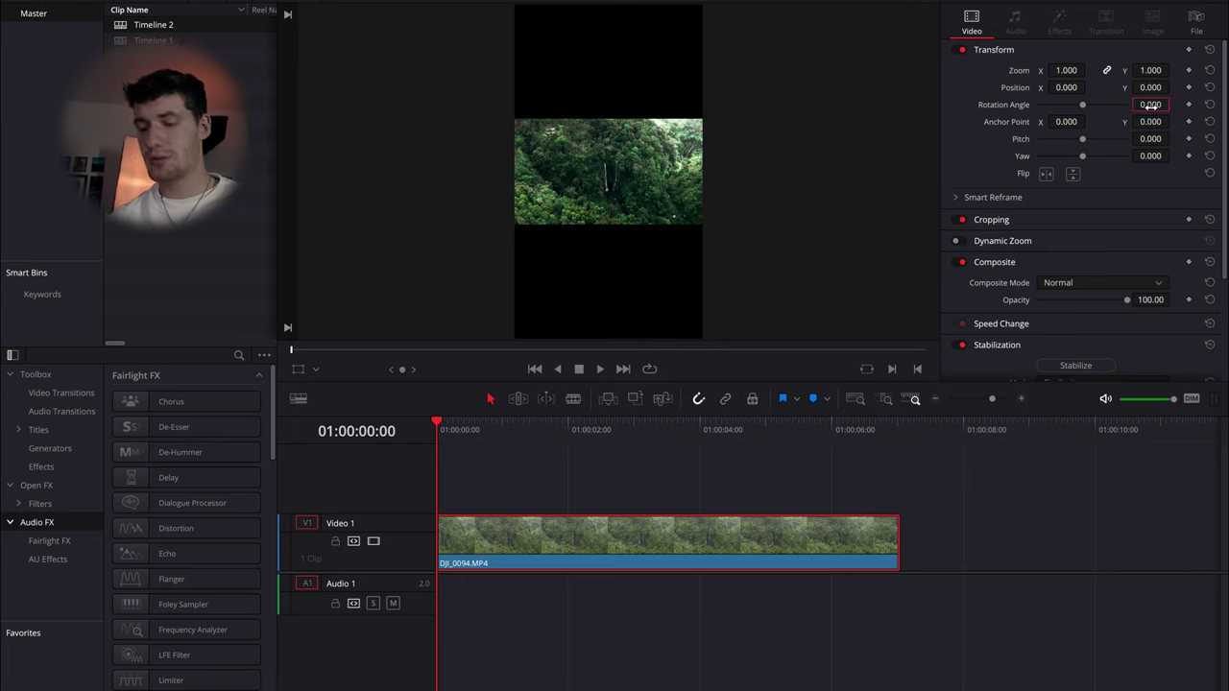
Set the DJI_0094.MP4 clip's Rotation Angle to -90 and its Zoom to 2.0.
{"action": "left_click", "coordinate": [1150, 106]}
{"action": "key", "text": "Return"}
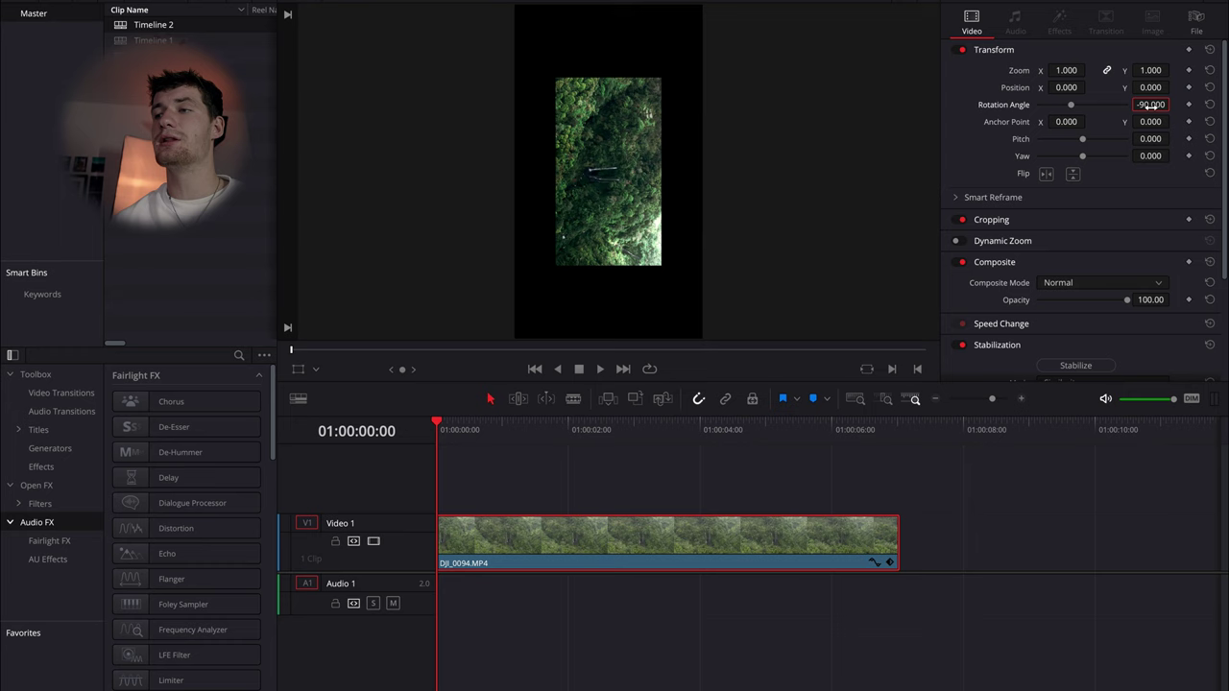
{"action": "left_click", "coordinate": [1151, 105]}
{"action": "type", "text": "90"}
{"action": "key", "text": "Return"}
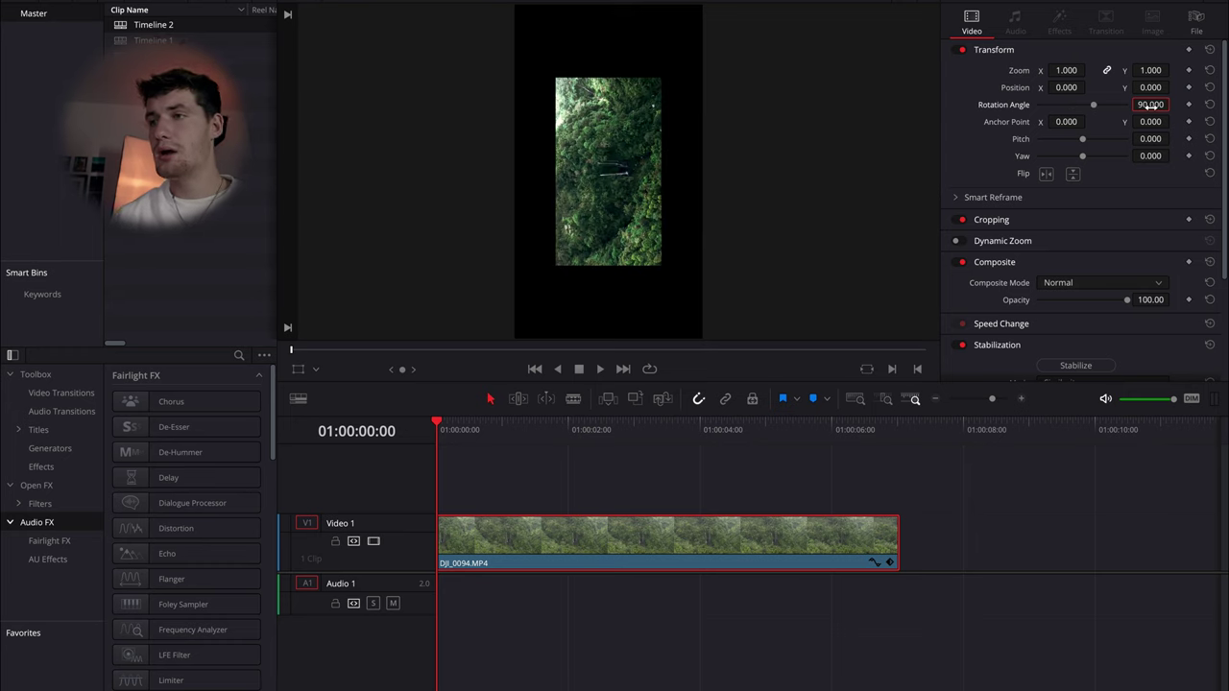
{"action": "left_click", "coordinate": [1150, 104]}
{"action": "type", "text": "-90"}
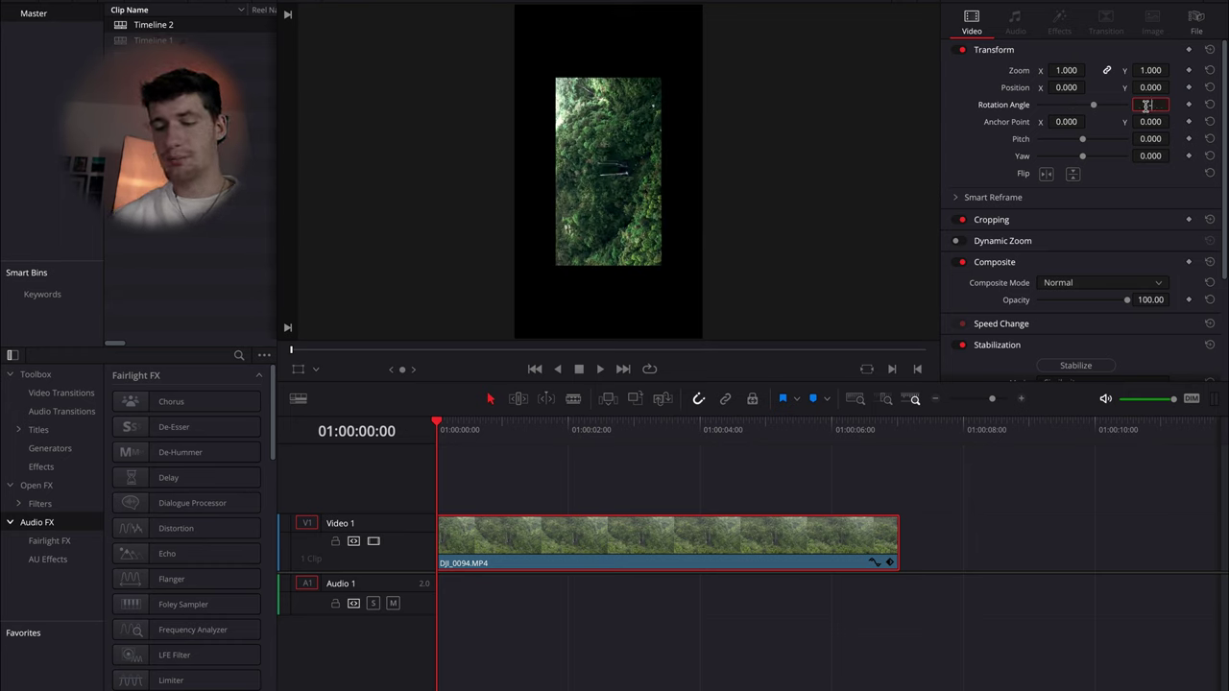
{"action": "key", "text": "Return"}
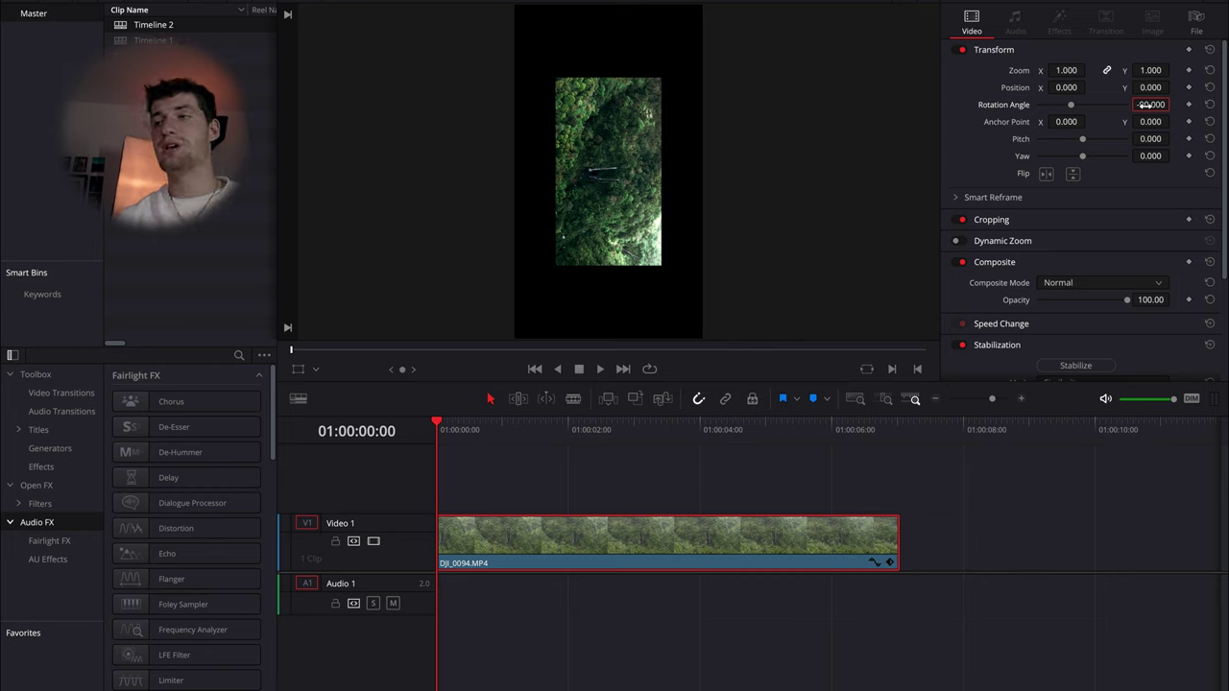
{"action": "left_click", "coordinate": [1057, 65]}
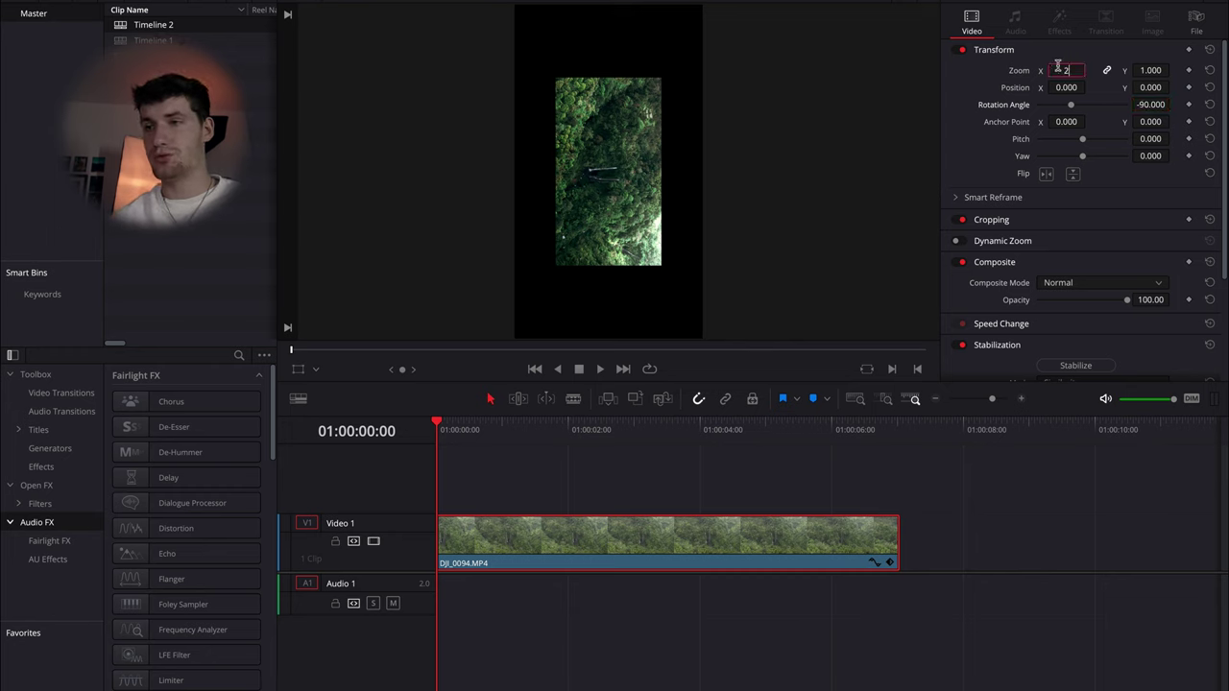
{"action": "type", "text": "2"}
{"action": "key", "text": "Return"}
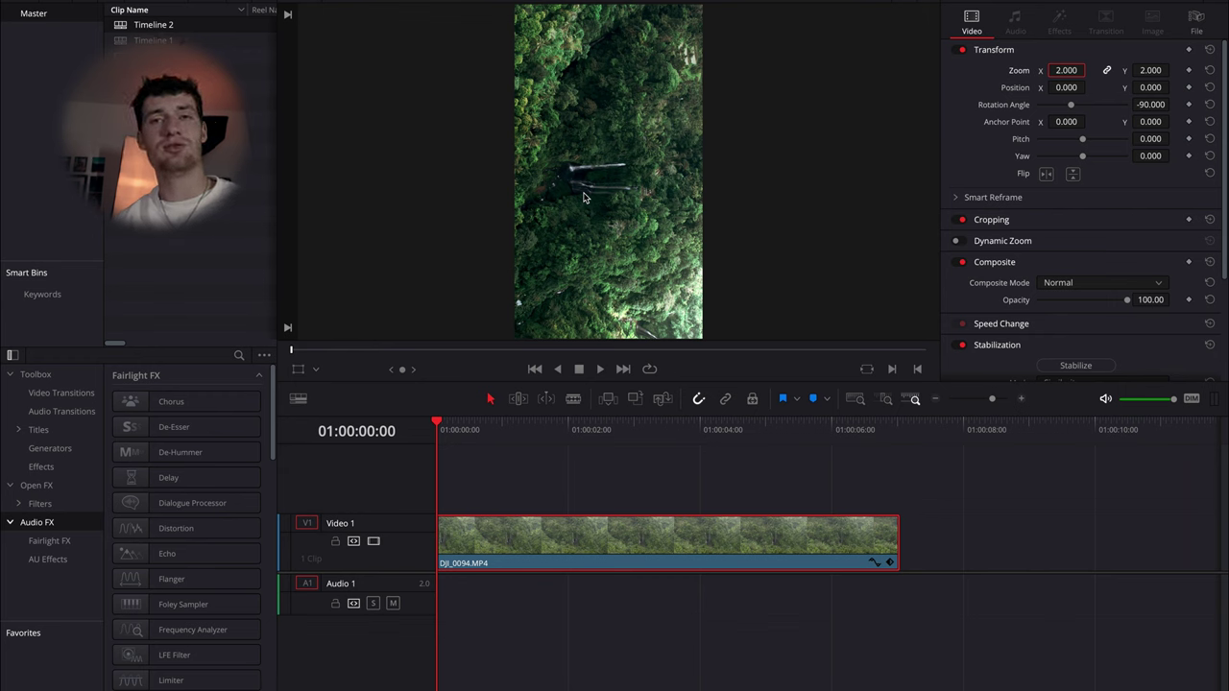
Split DJI_0094.MP4 at 01:00:02:00 and move to the Color page.
{"action": "left_click", "coordinate": [599, 428]}
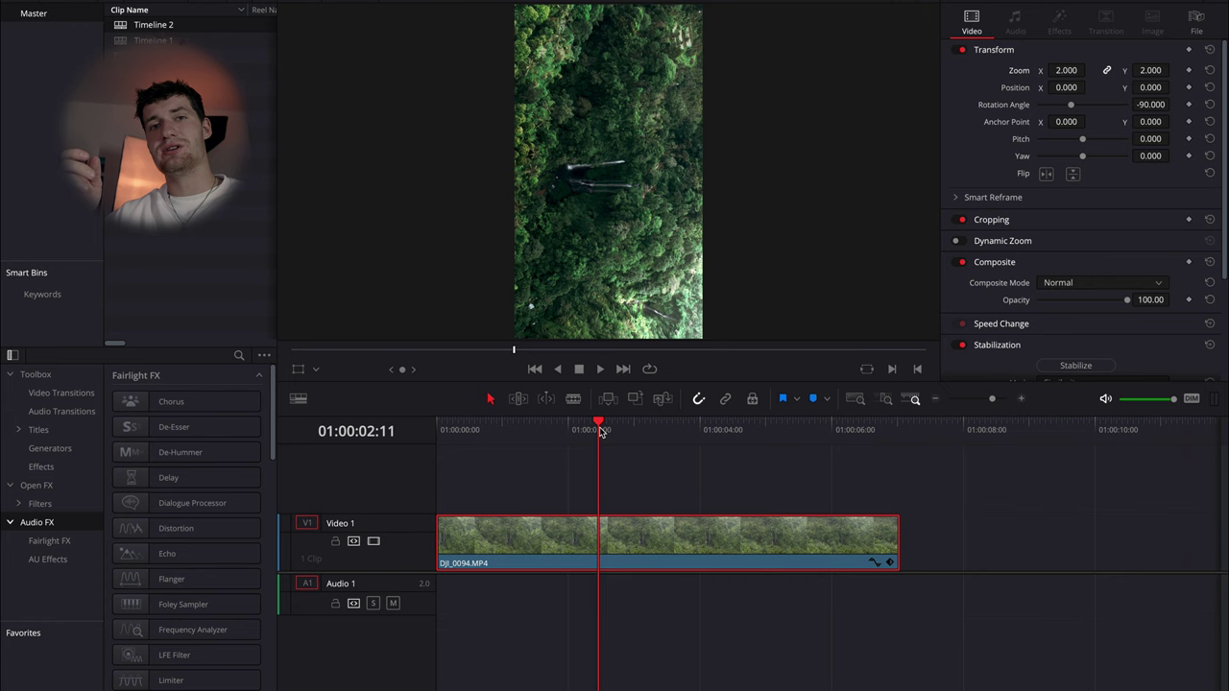
{"action": "left_click", "coordinate": [568, 429]}
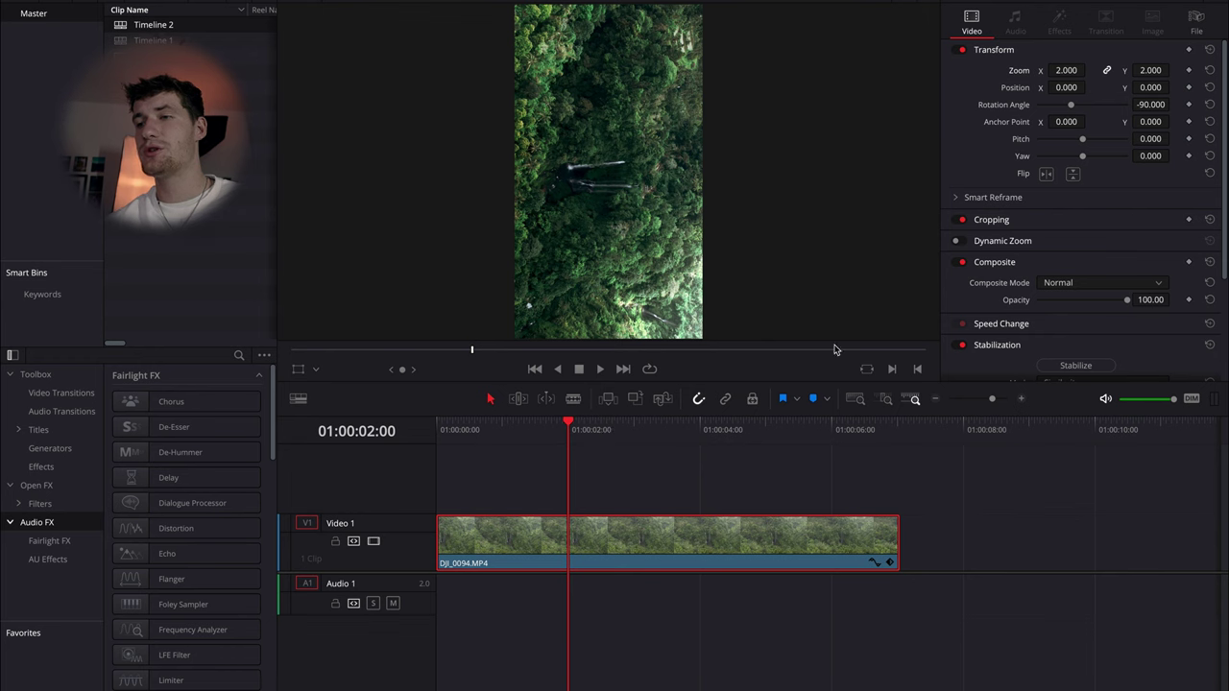
{"action": "key", "text": "ctrl+b"}
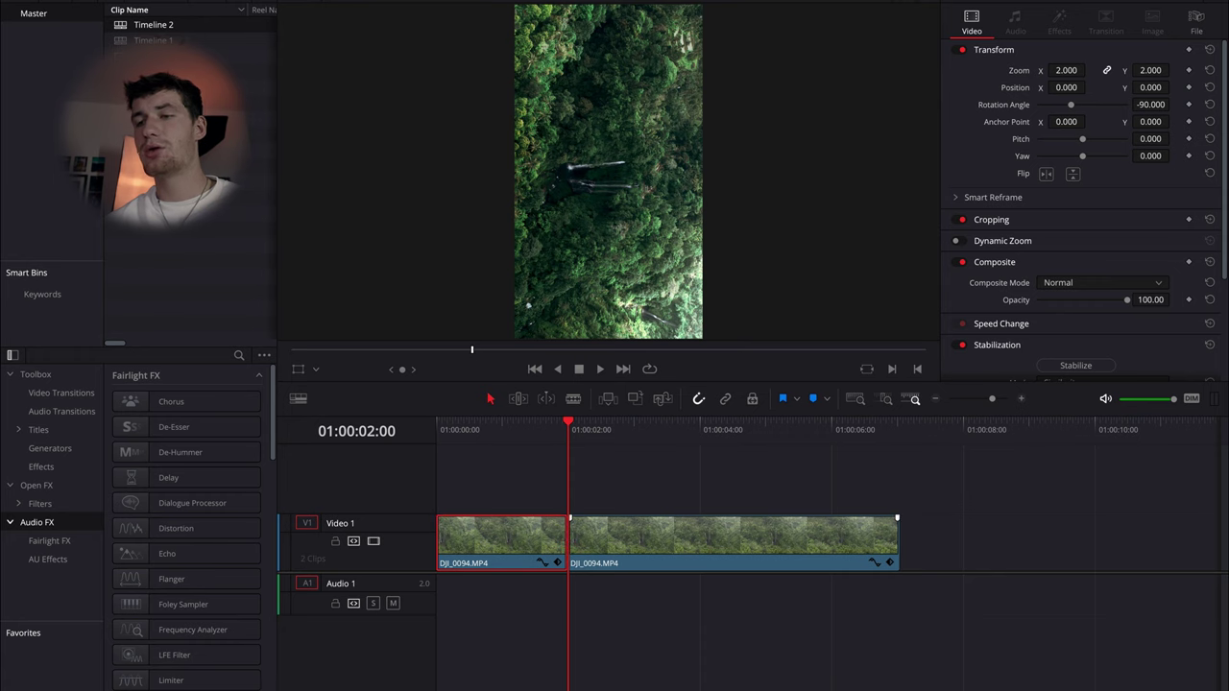
{"action": "key", "text": "shift+6"}
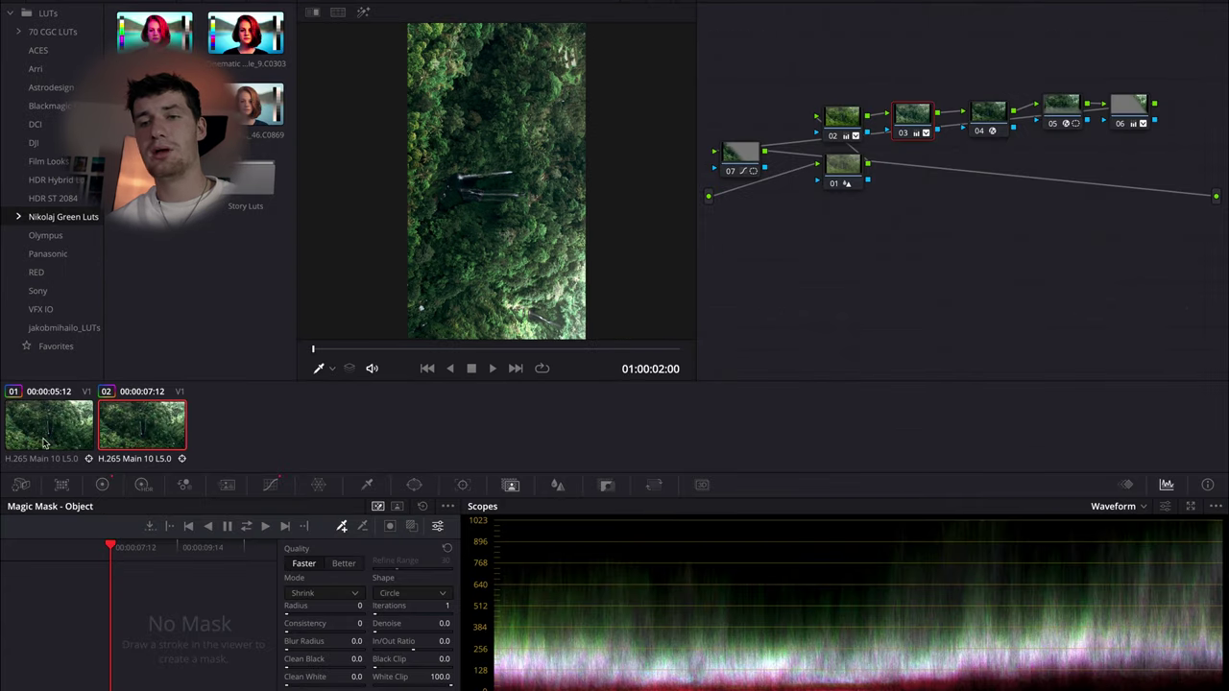
Marquee-select and delete all nodes on clip 01, then go back to the Edit page.
{"action": "left_click", "coordinate": [44, 442]}
{"action": "left_click_drag", "start_coordinate": [1132, 79], "coordinate": [725, 240]}
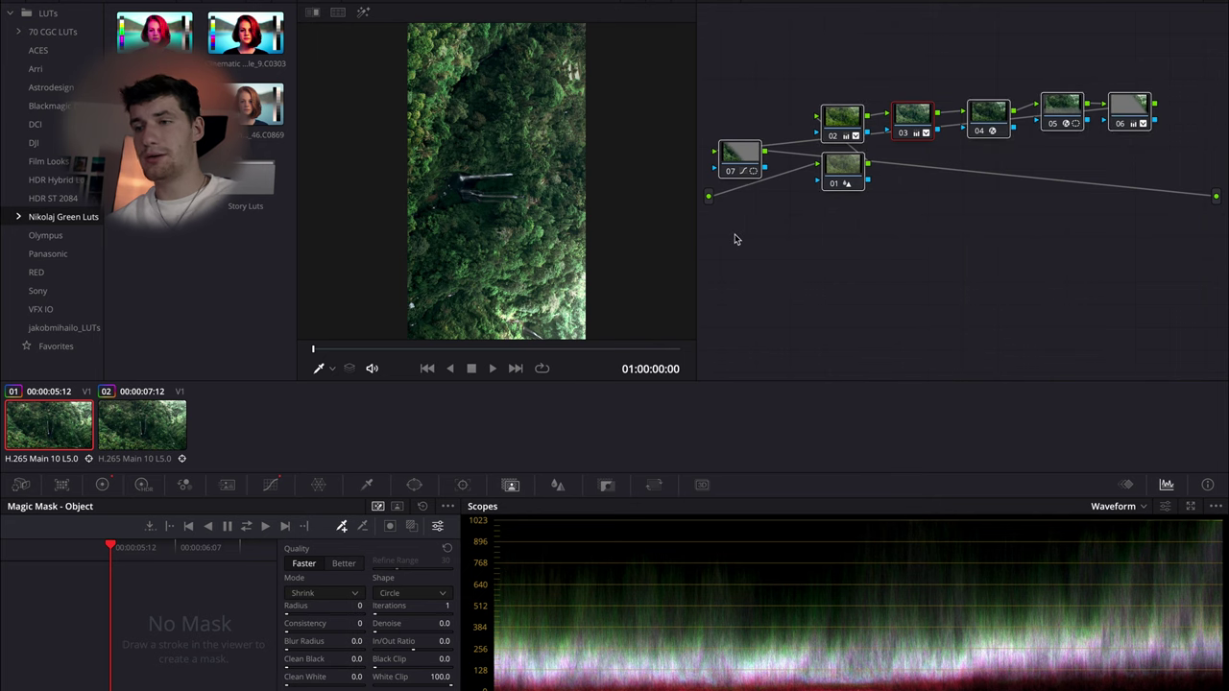
{"action": "key", "text": "Delete"}
{"action": "key", "text": "shift+4"}
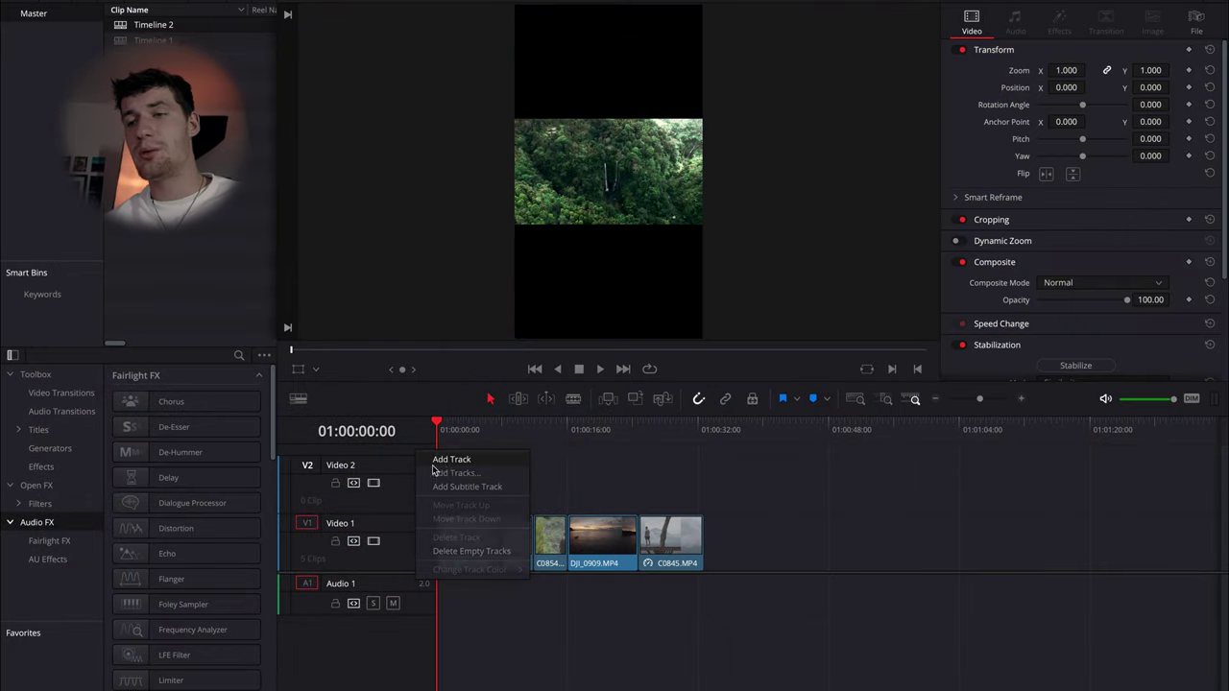
Add four more video tracks above the existing ones.
{"action": "left_click", "coordinate": [440, 460]}
{"action": "right_click", "coordinate": [392, 450]}
{"action": "left_click", "coordinate": [423, 459]}
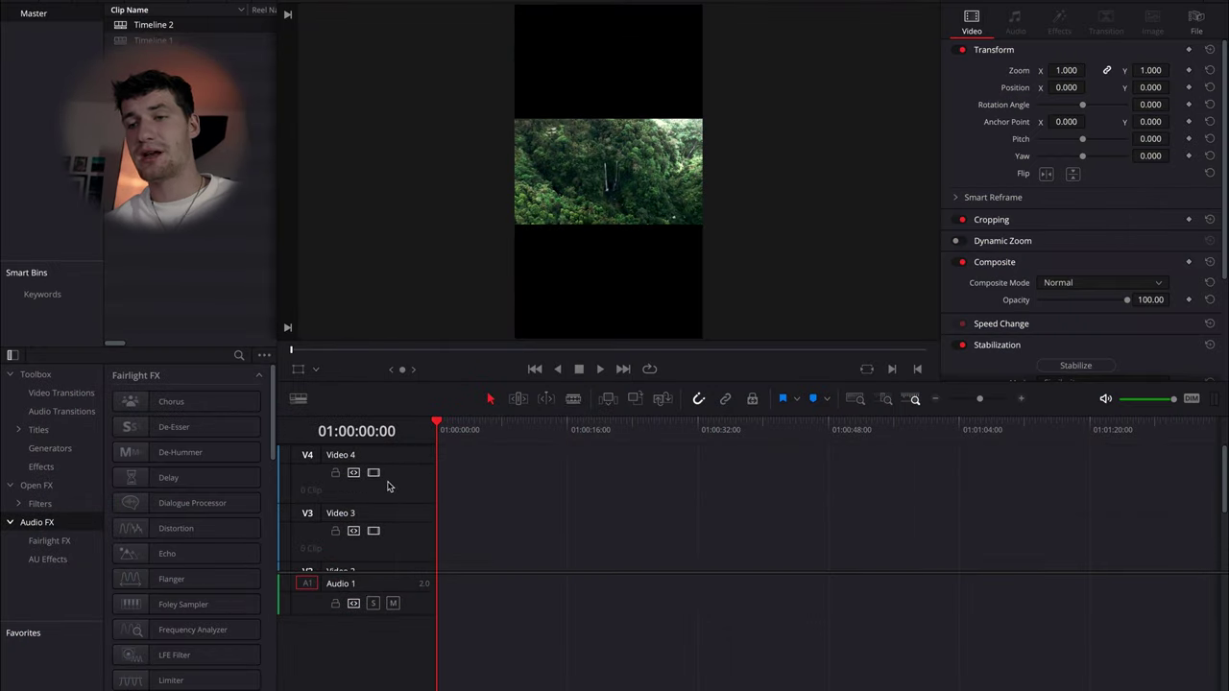
{"action": "right_click", "coordinate": [402, 451]}
{"action": "left_click", "coordinate": [428, 458]}
{"action": "right_click", "coordinate": [401, 482]}
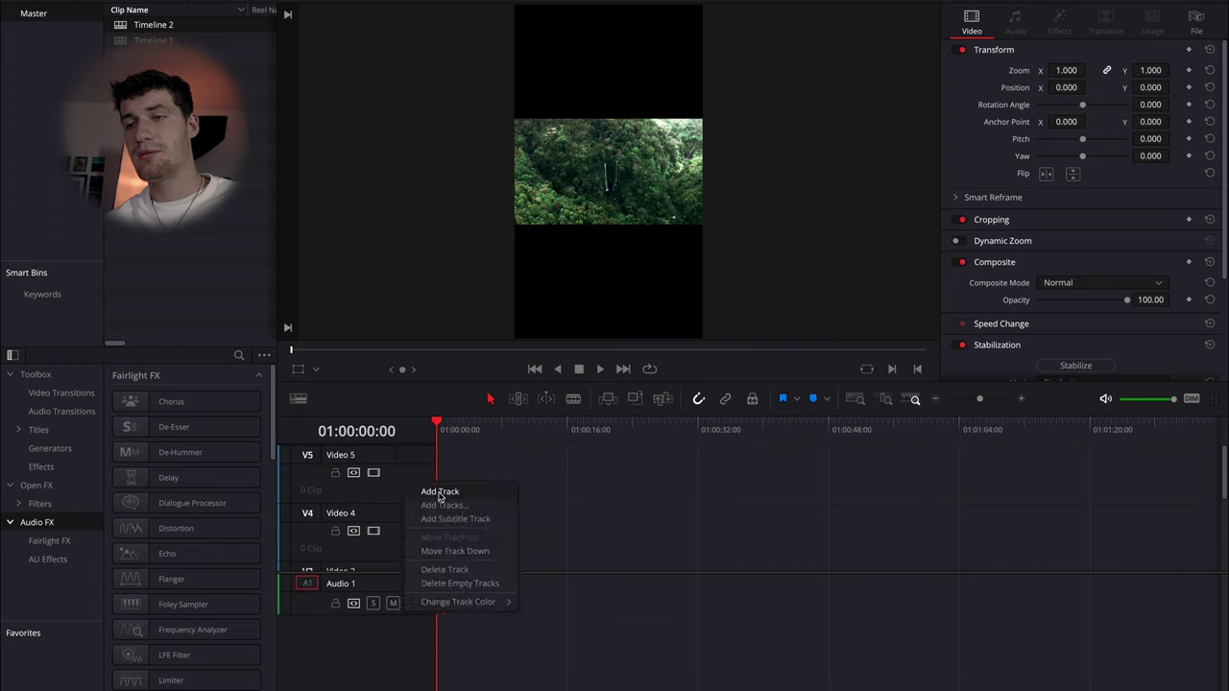
{"action": "left_click", "coordinate": [428, 489]}
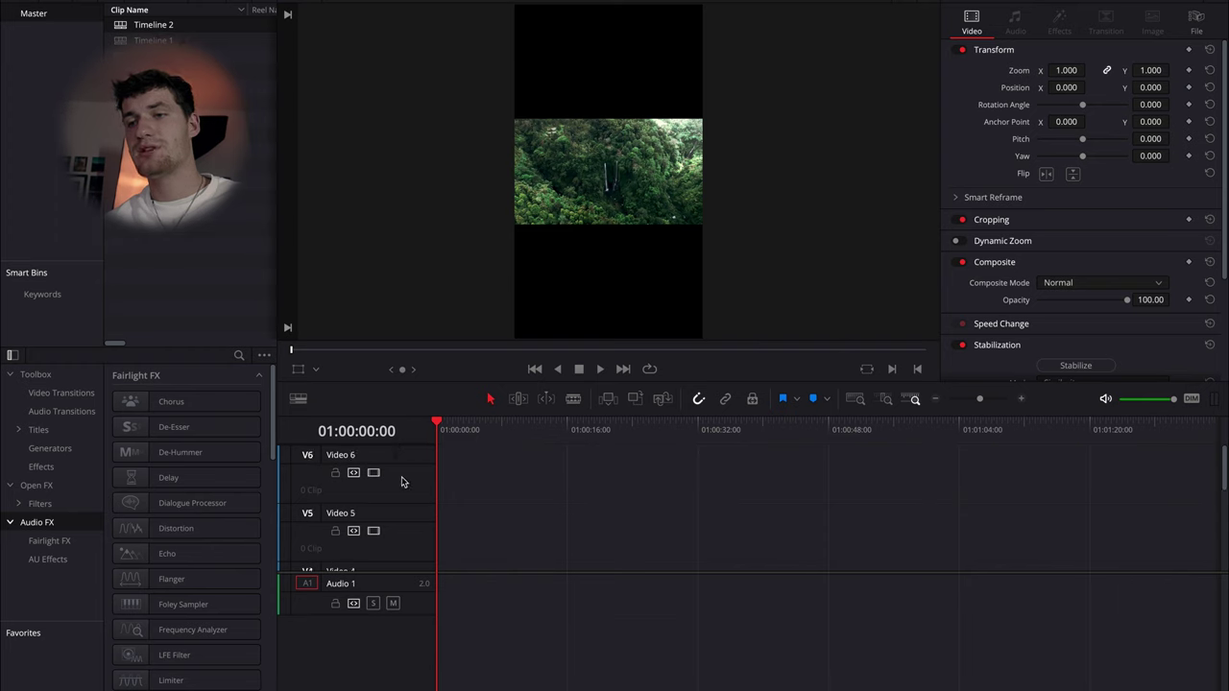
Place an Adjustment Clip from an 'adju' search on Video 7, lengthened to about eight seconds.
{"action": "left_click", "coordinate": [239, 355]}
{"action": "type", "text": "adju"}
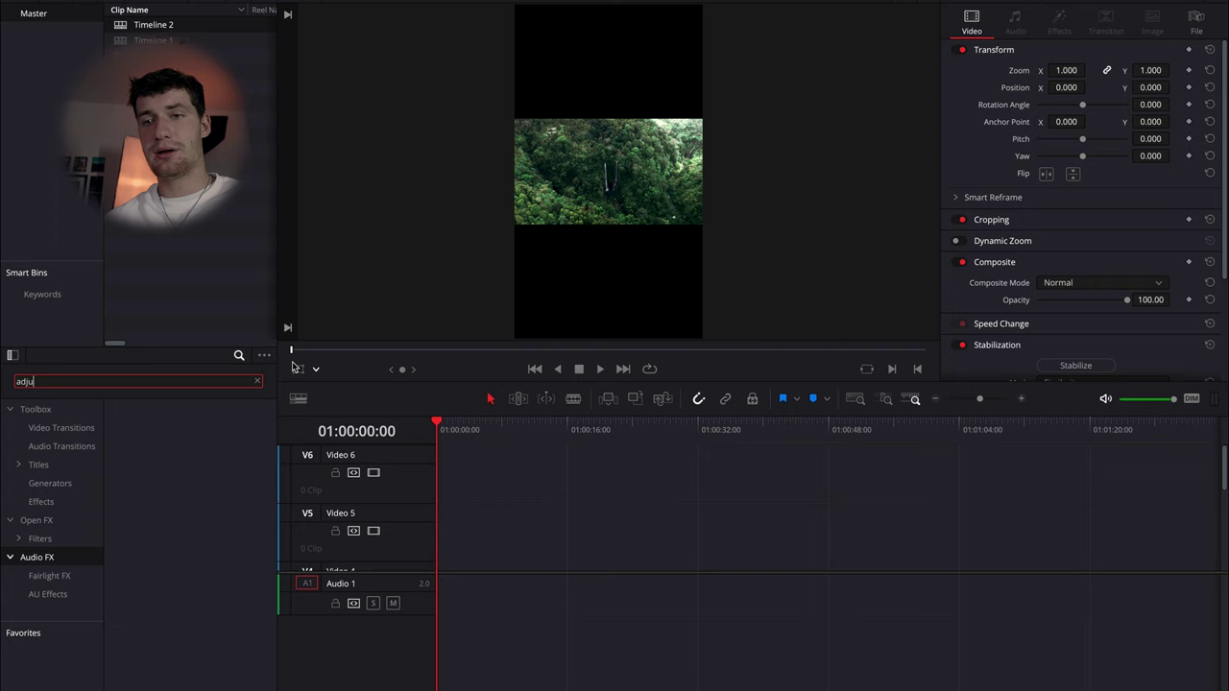
{"action": "left_click_drag", "start_coordinate": [187, 437], "coordinate": [470, 470]}
{"action": "key", "text": "ctrl+equal"}
{"action": "key", "text": "ctrl+equal"}
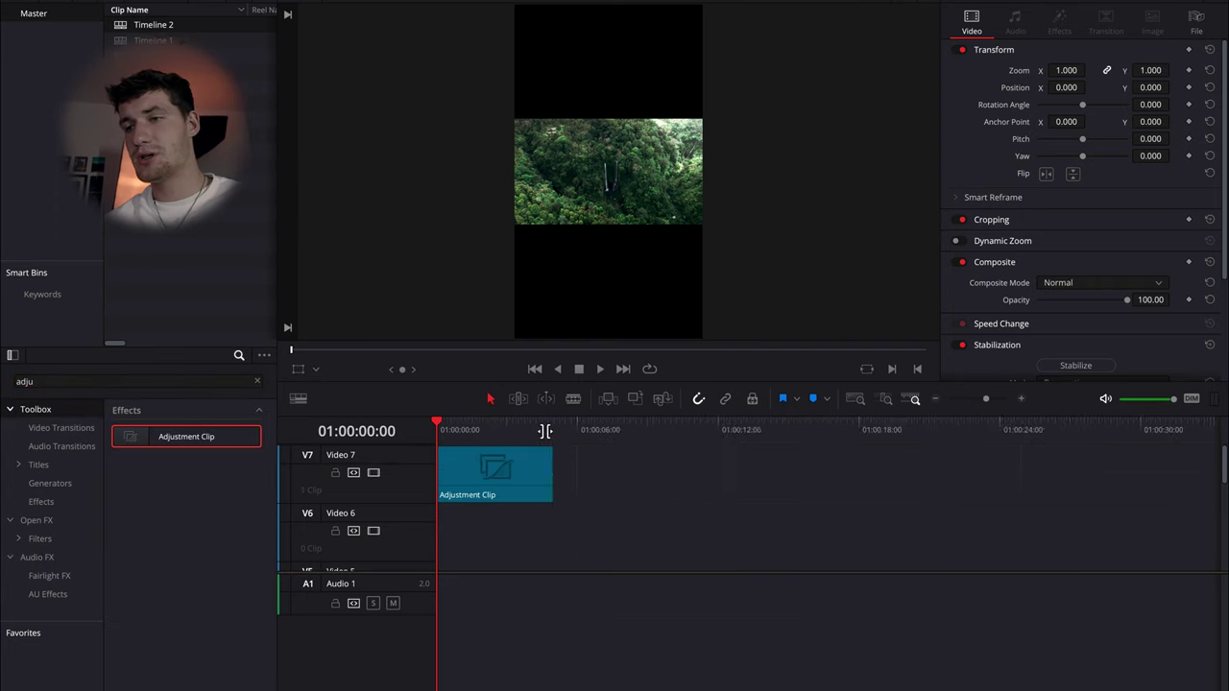
{"action": "left_click_drag", "start_coordinate": [552, 470], "coordinate": [779, 471]}
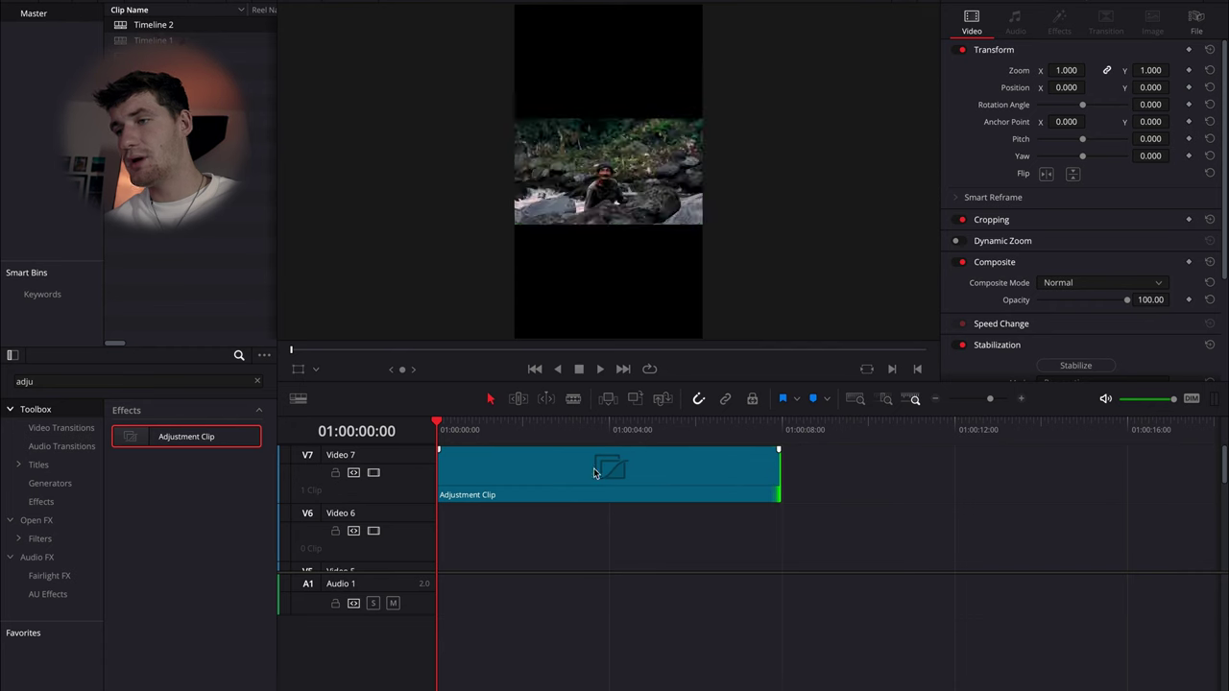
{"action": "left_click", "coordinate": [562, 429]}
{"action": "left_click", "coordinate": [563, 471]}
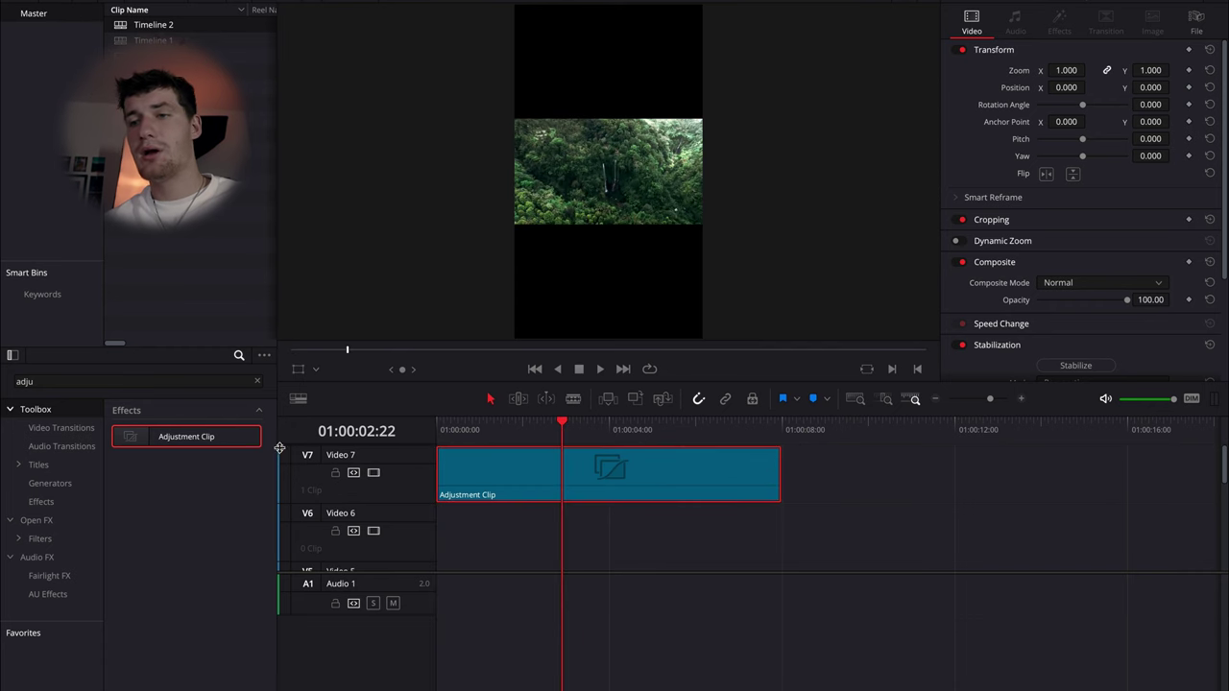
{"action": "left_click", "coordinate": [257, 382]}
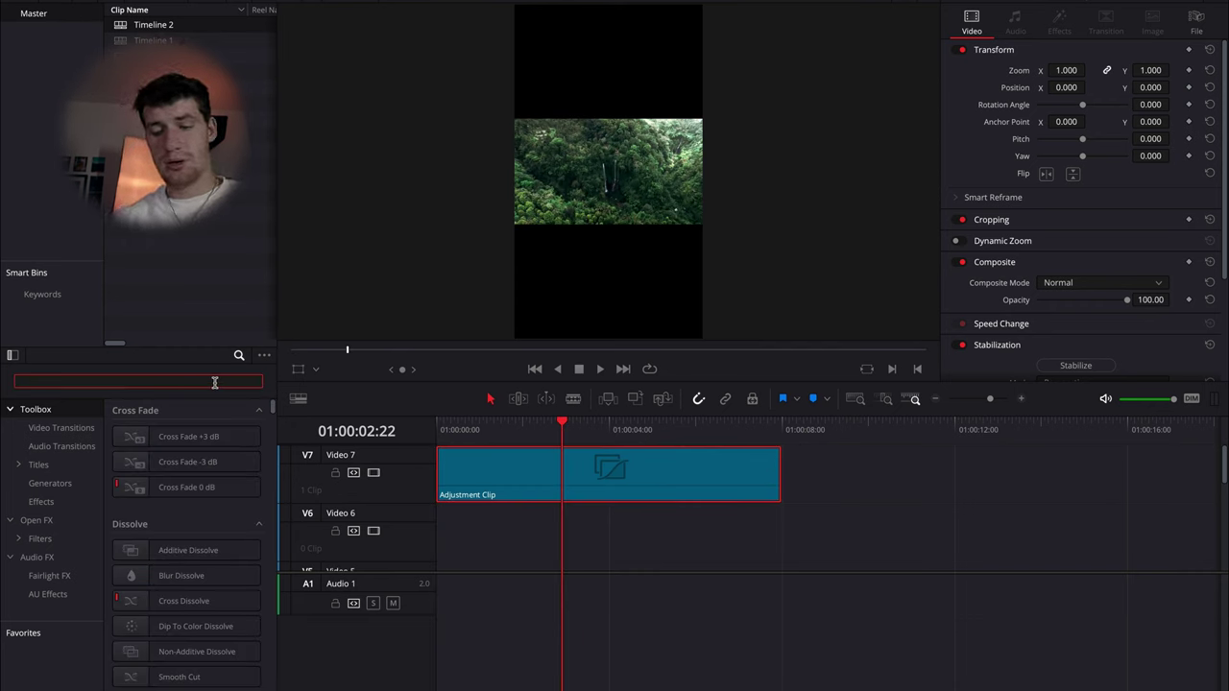
{"action": "type", "text": "grid"}
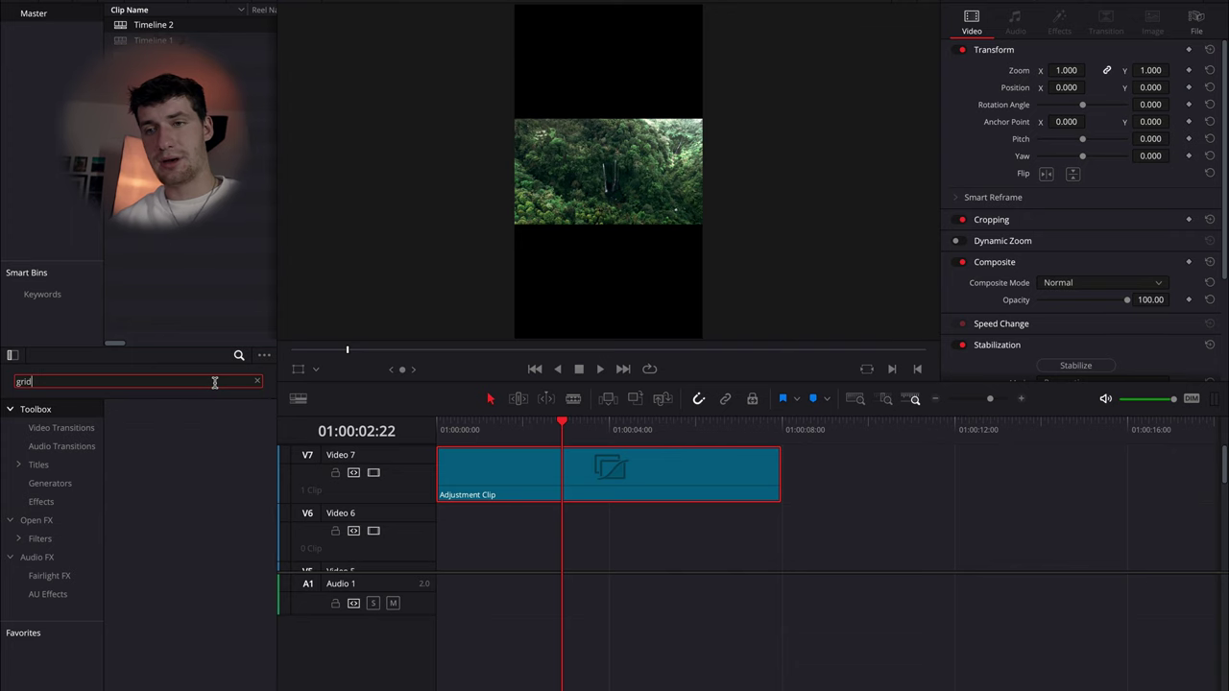
Apply the Open FX Grid effect to the Adjustment Clip and move it down to Video 6.
{"action": "left_click", "coordinate": [39, 522]}
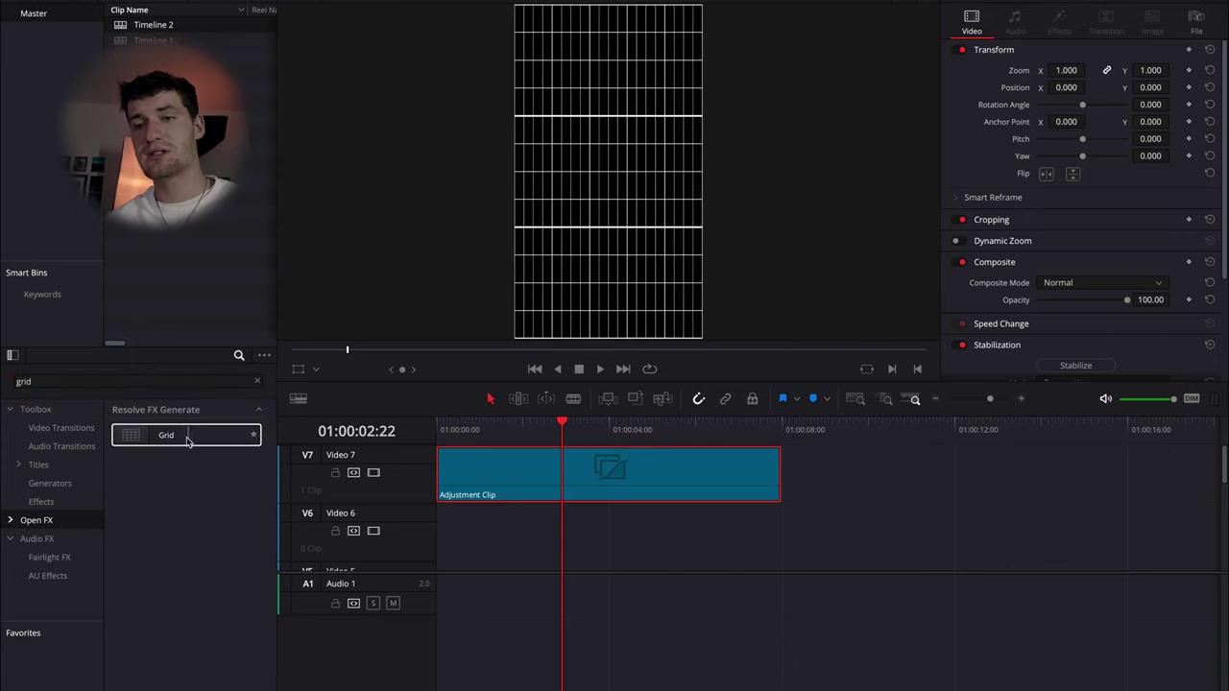
{"action": "left_click_drag", "start_coordinate": [165, 434], "coordinate": [576, 484]}
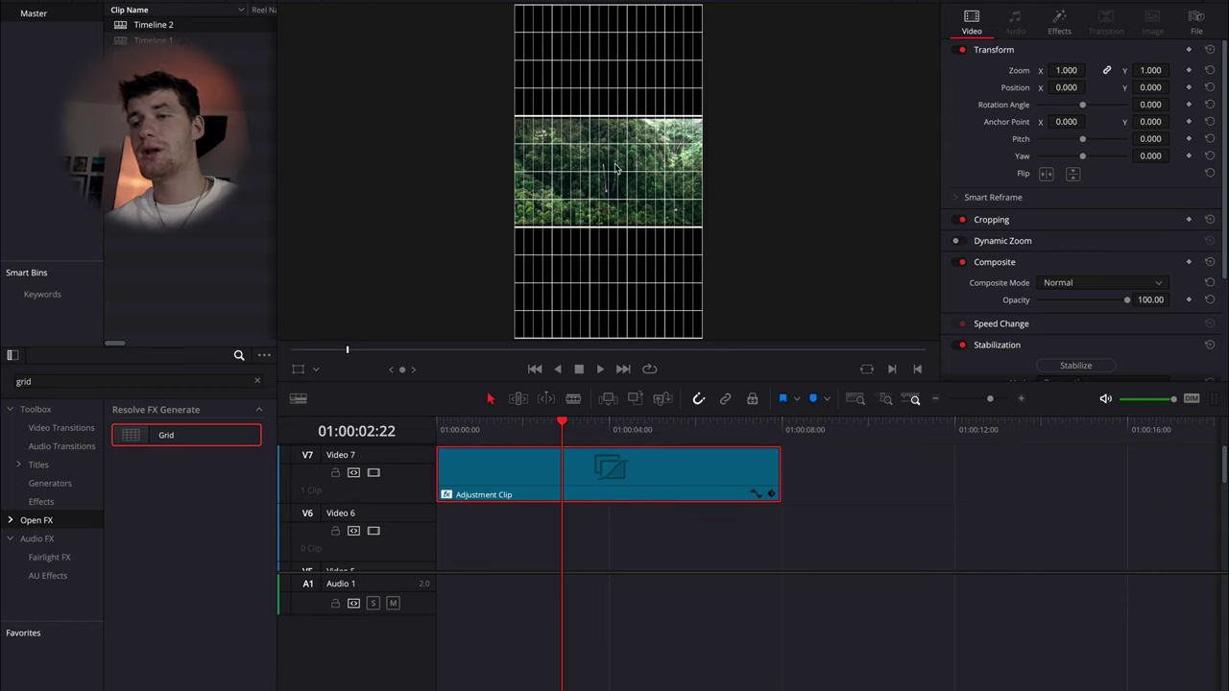
{"action": "key", "text": "alt+Down"}
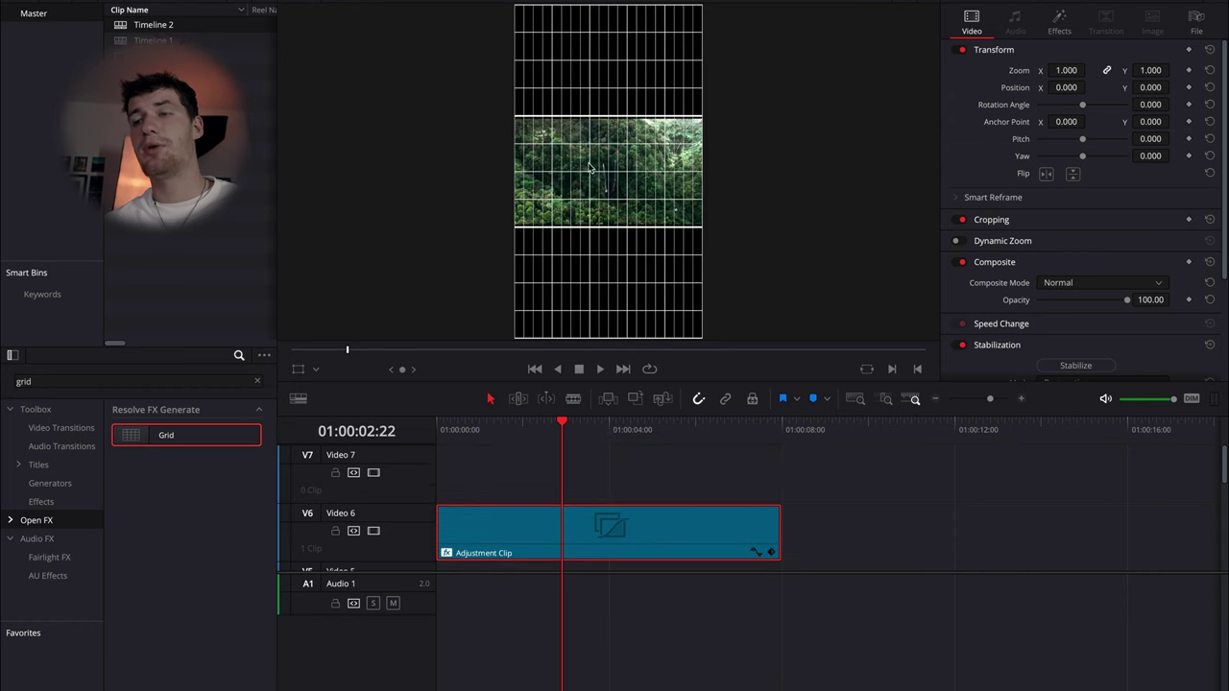
Set the Grid to 5 Row Cells, 1 Column Cell and Major Line Spacing 0.
{"action": "left_click", "coordinate": [1060, 23]}
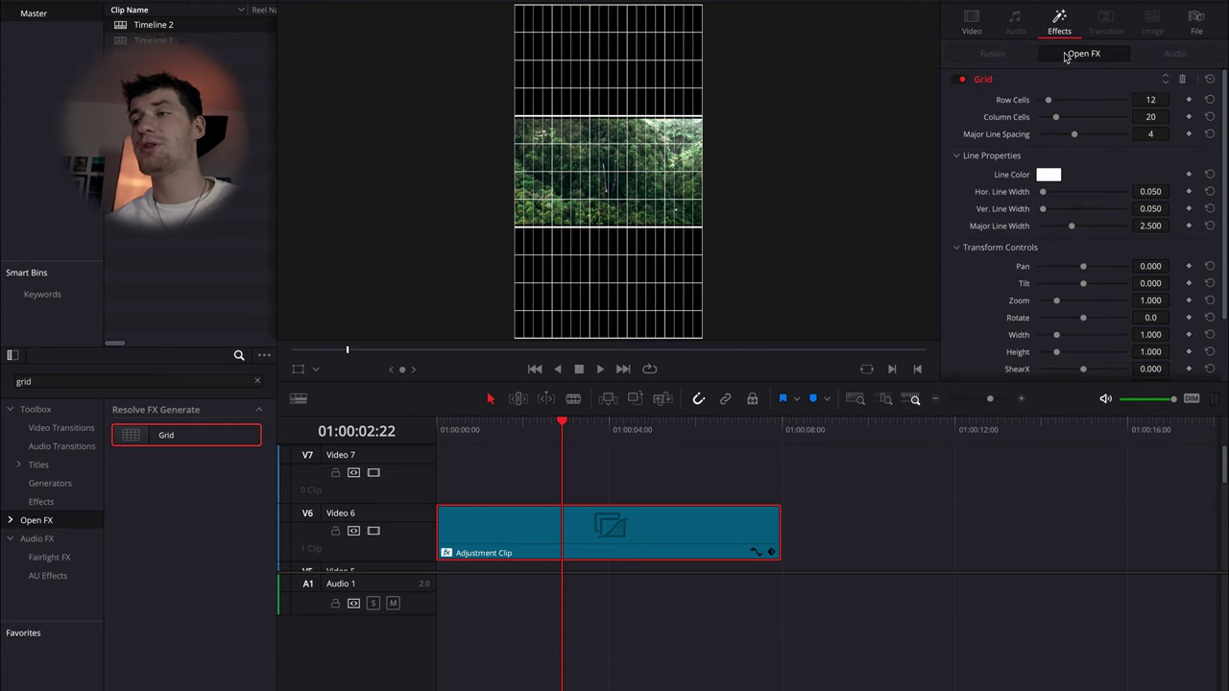
{"action": "left_click_drag", "start_coordinate": [1150, 100], "coordinate": [1153, 102]}
{"action": "left_click", "coordinate": [1152, 101]}
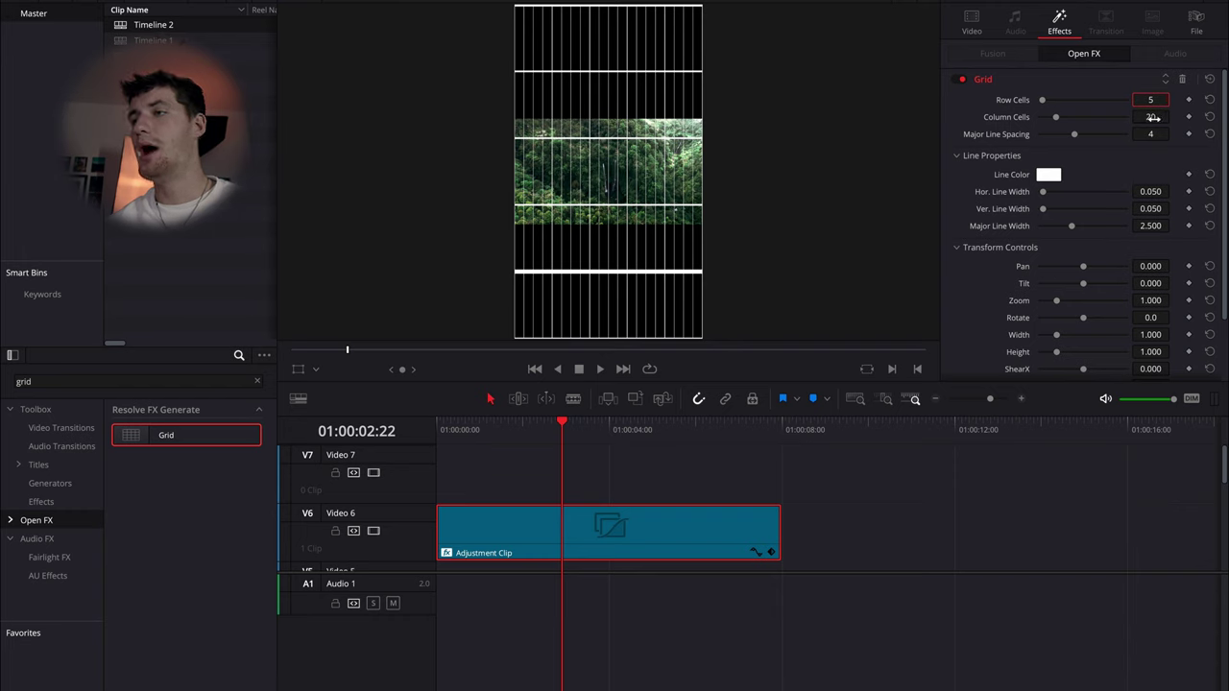
{"action": "left_click_drag", "start_coordinate": [1152, 117], "coordinate": [1173, 116]}
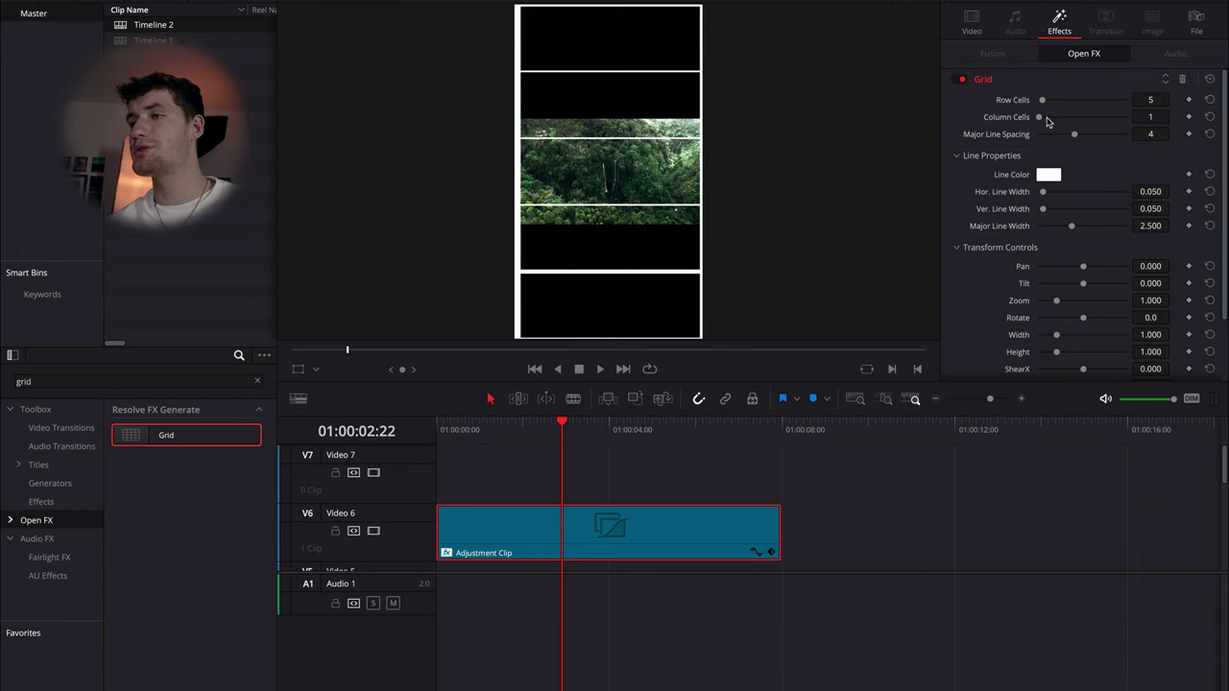
{"action": "left_click_drag", "start_coordinate": [1160, 134], "coordinate": [1173, 133]}
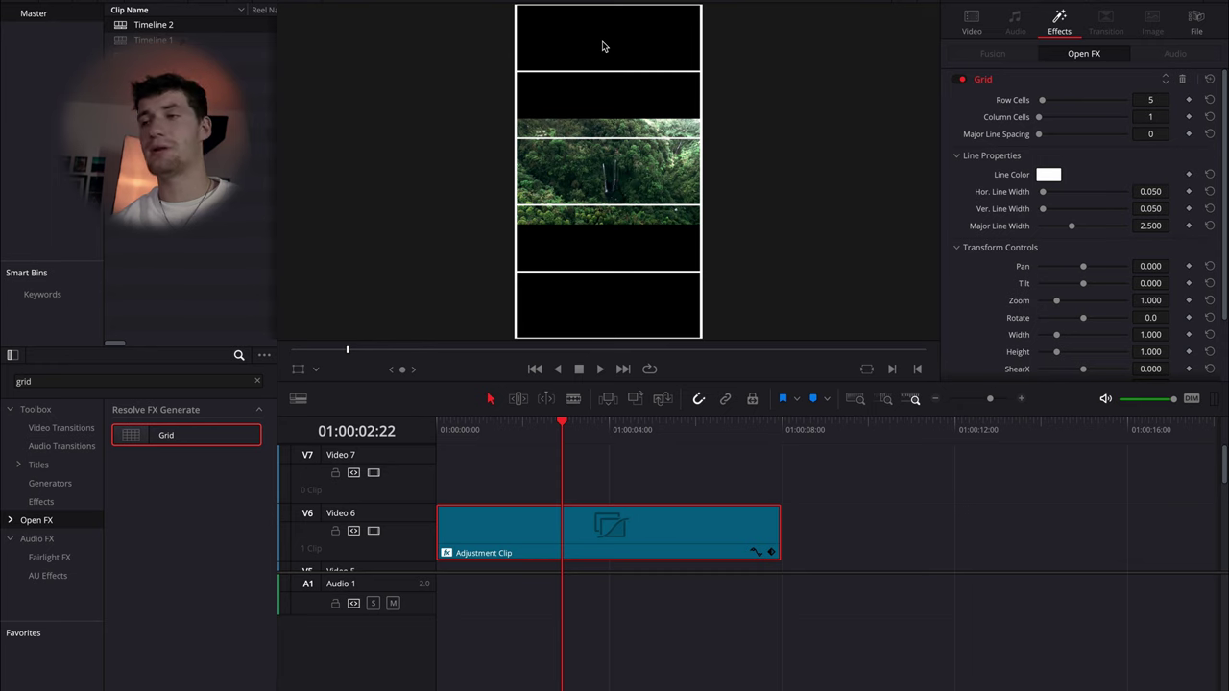
Select DJI_0094 and set its vertical position to -18.
{"action": "scroll", "coordinate": [672, 288], "scroll_direction": "down", "scroll_amount": 2}
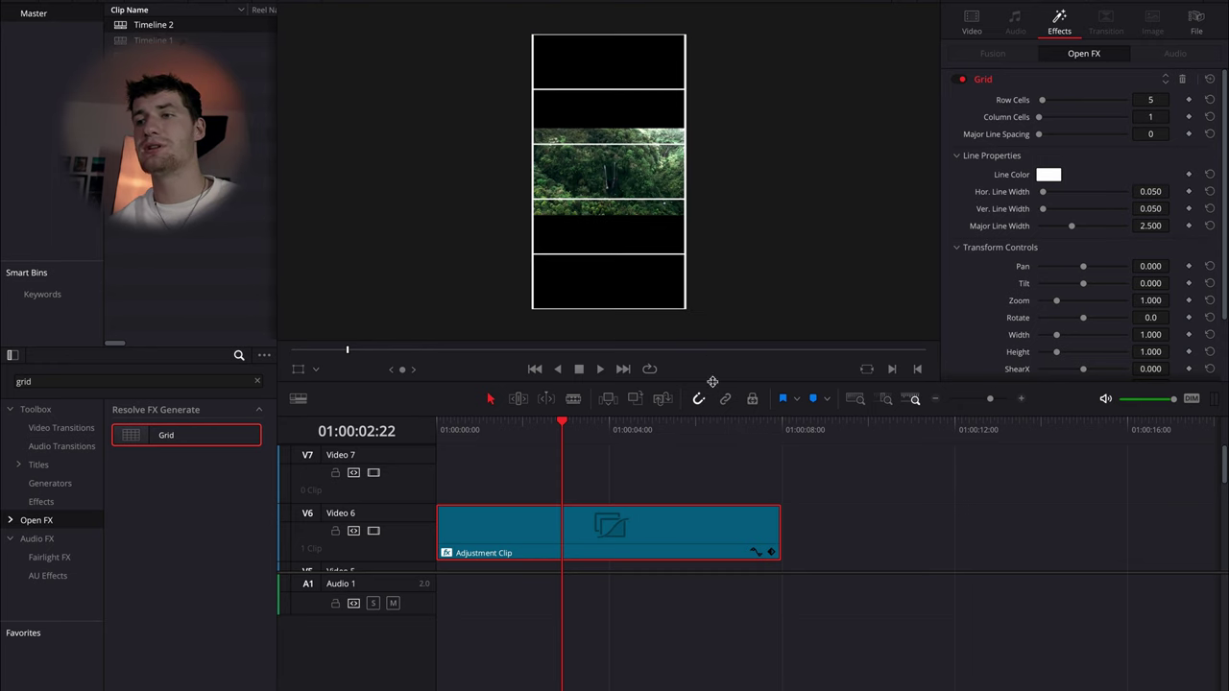
{"action": "scroll", "coordinate": [862, 523], "scroll_direction": "down", "scroll_amount": 5}
{"action": "scroll", "coordinate": [768, 522], "scroll_direction": "down", "scroll_amount": 6}
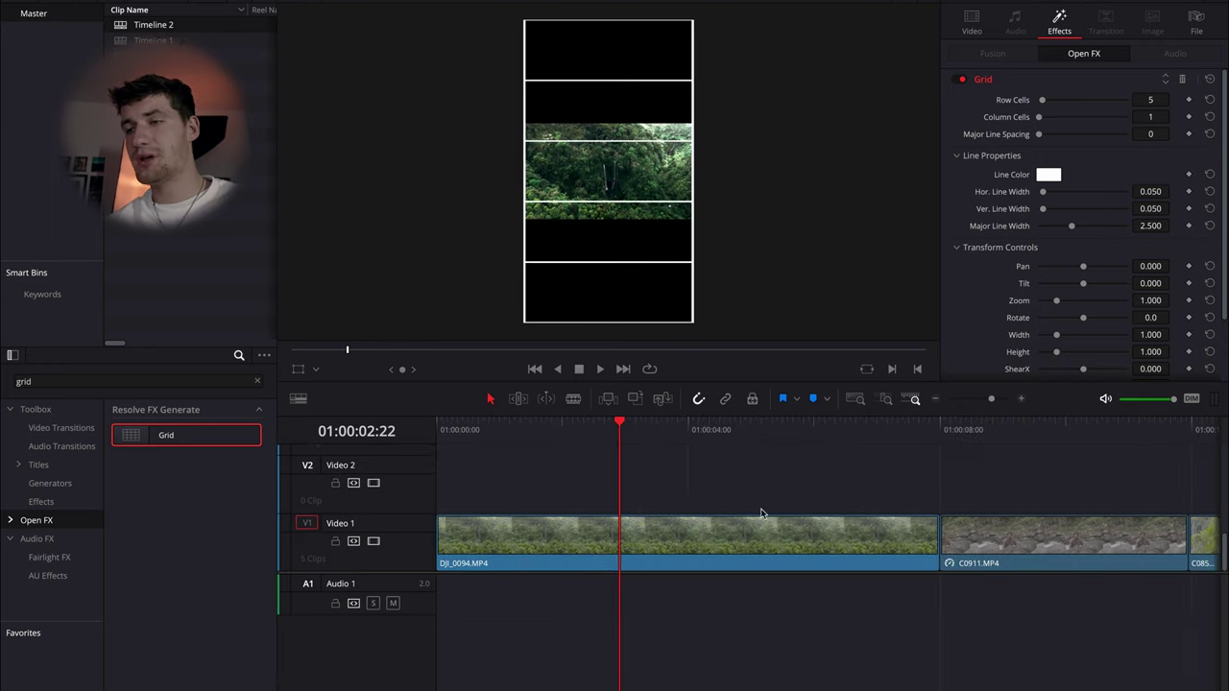
{"action": "scroll", "coordinate": [623, 483], "scroll_direction": "up", "scroll_amount": 3}
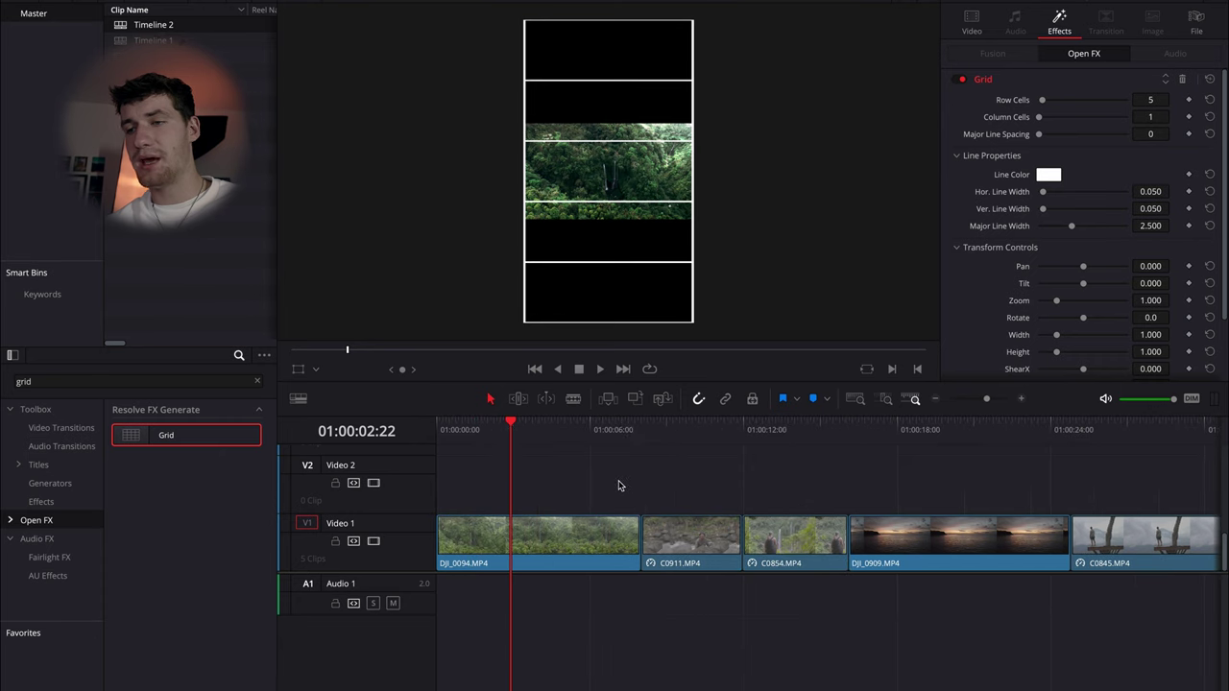
{"action": "left_click", "coordinate": [573, 538]}
{"action": "left_click_drag", "start_coordinate": [525, 429], "coordinate": [533, 425]}
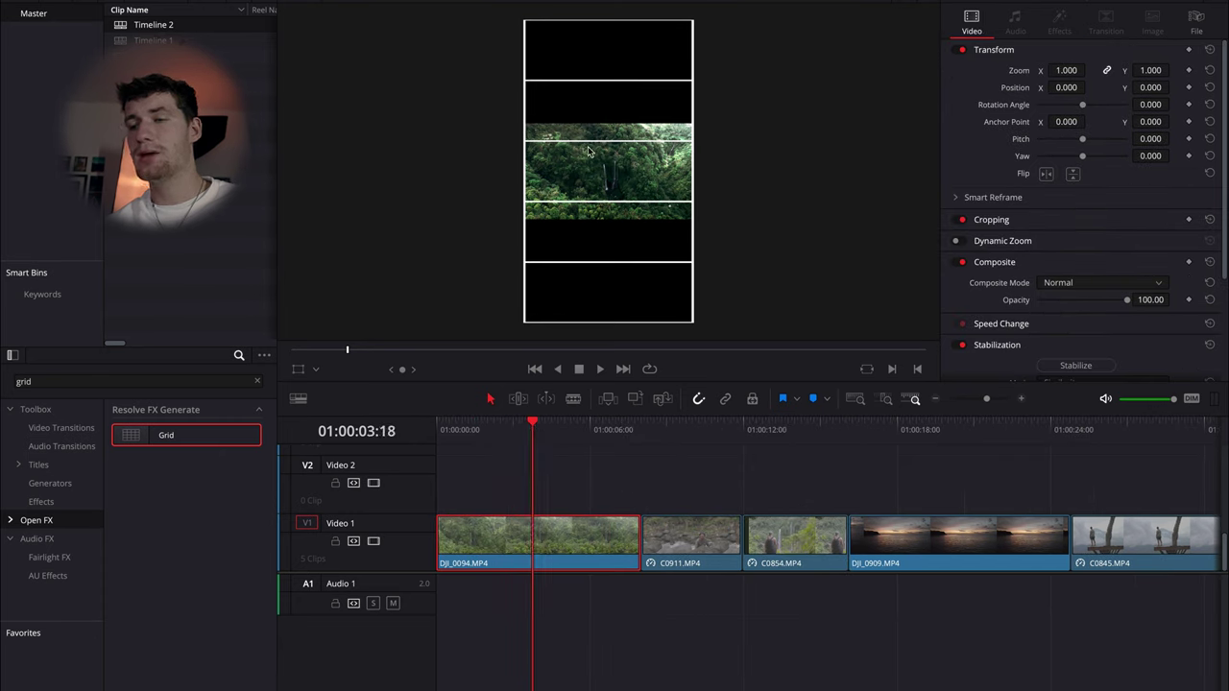
{"action": "left_click_drag", "start_coordinate": [1152, 87], "coordinate": [1173, 86]}
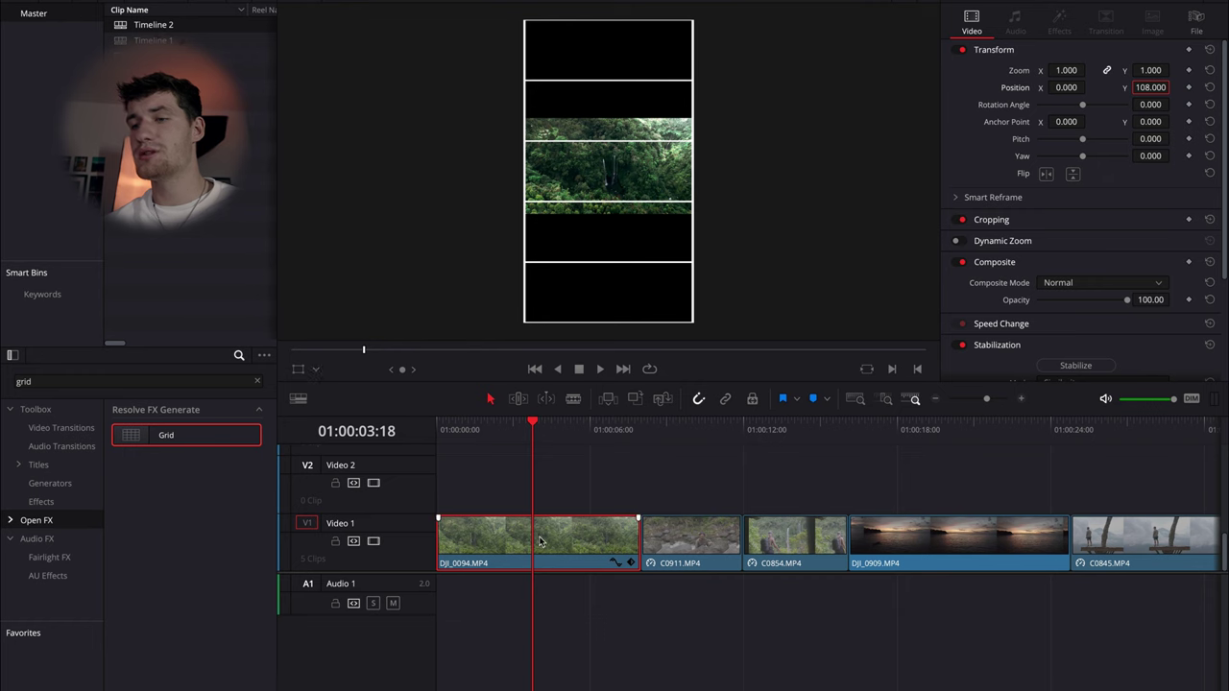
Crop the forest clip to Crop Top 148.395 and Crop Bottom 74.197.
{"action": "left_click", "coordinate": [998, 221]}
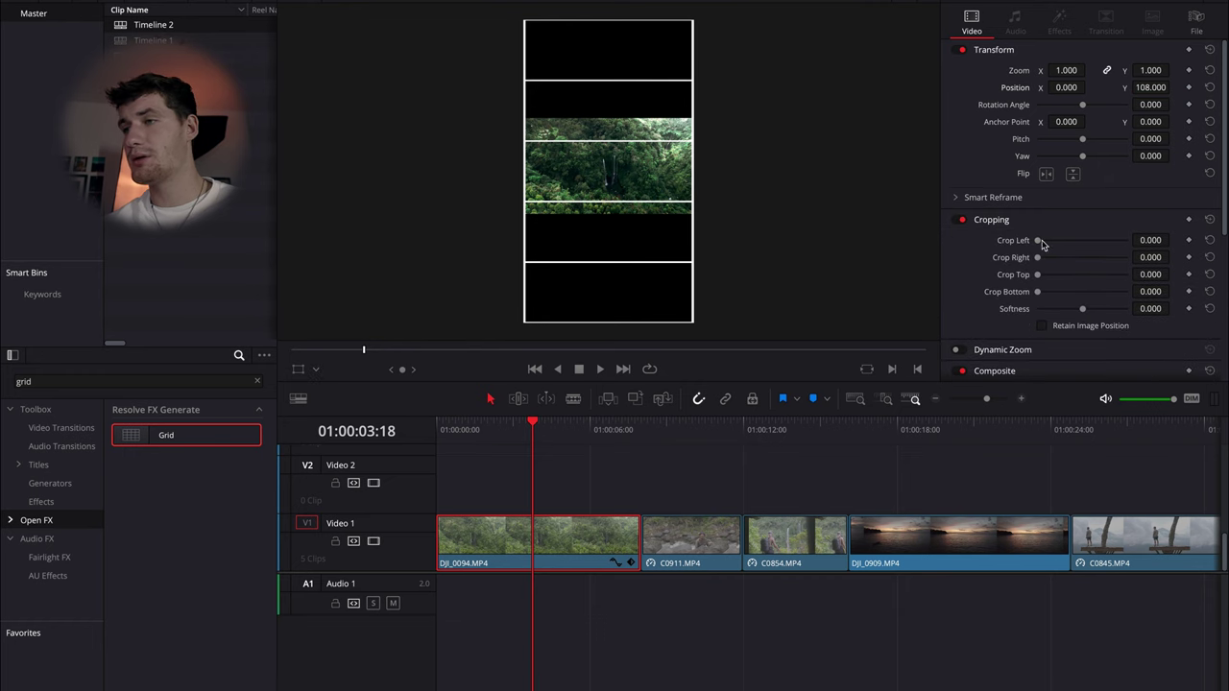
{"action": "left_click_drag", "start_coordinate": [1043, 239], "coordinate": [1060, 281]}
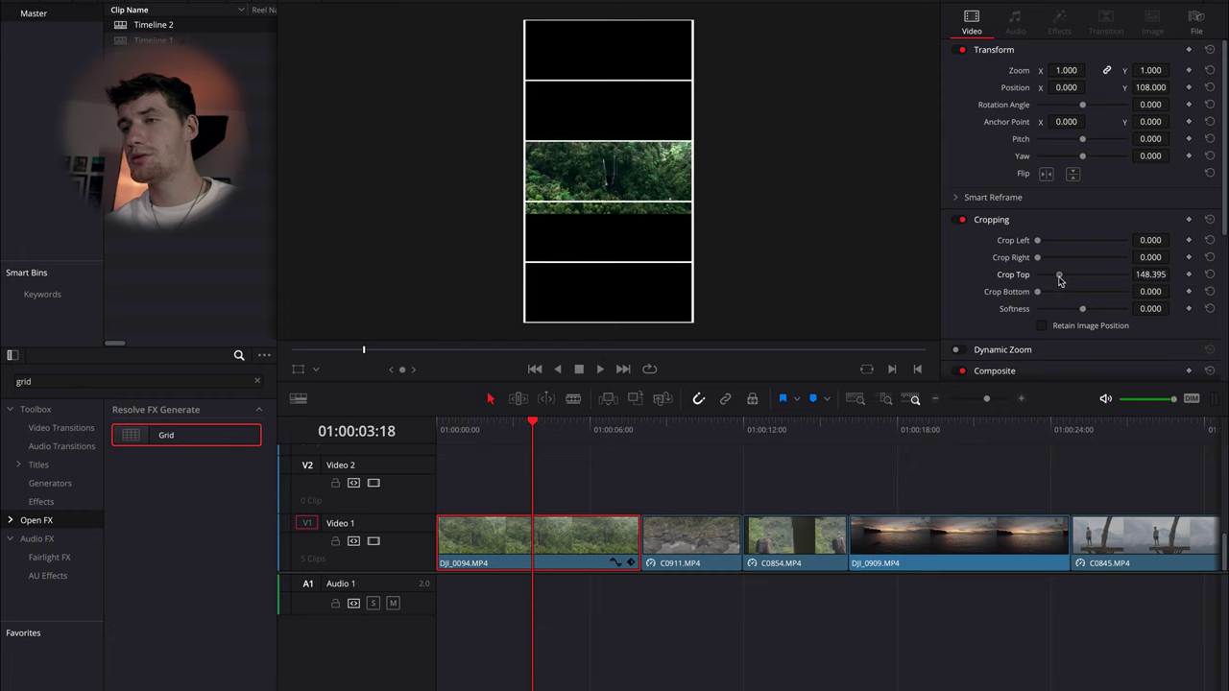
{"action": "scroll", "coordinate": [923, 287], "scroll_direction": "up", "scroll_amount": 5}
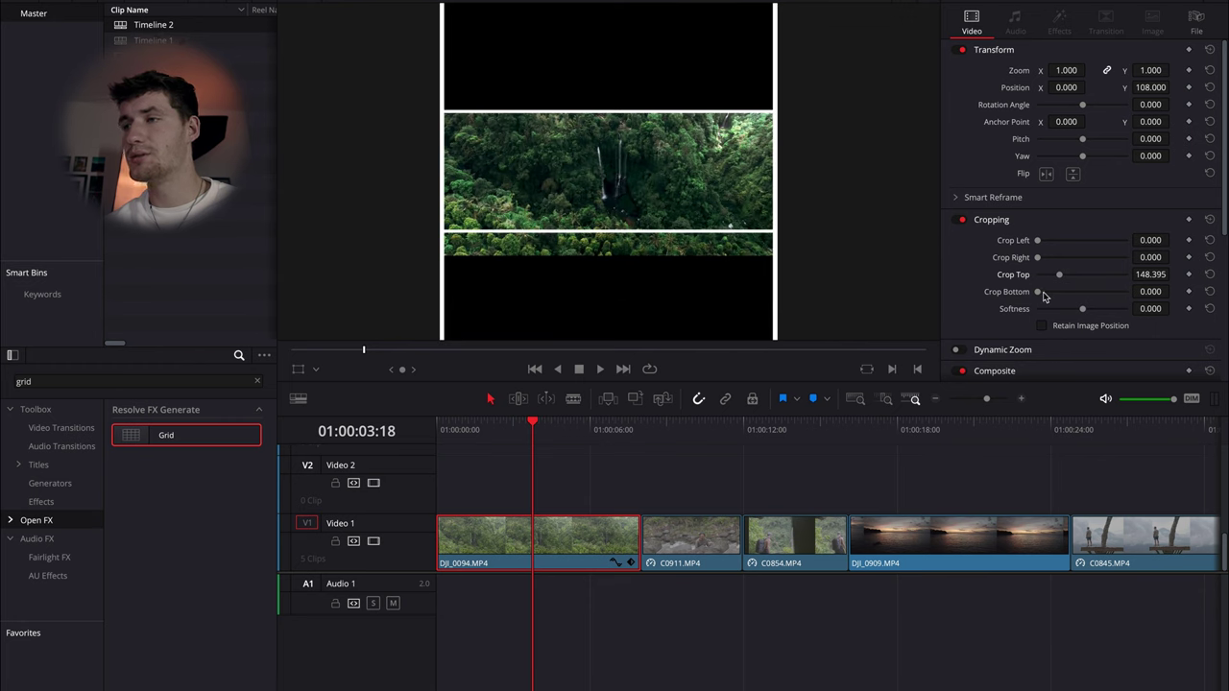
{"action": "left_click_drag", "start_coordinate": [1044, 297], "coordinate": [1046, 297]}
{"action": "scroll", "coordinate": [695, 285], "scroll_direction": "down", "scroll_amount": 5}
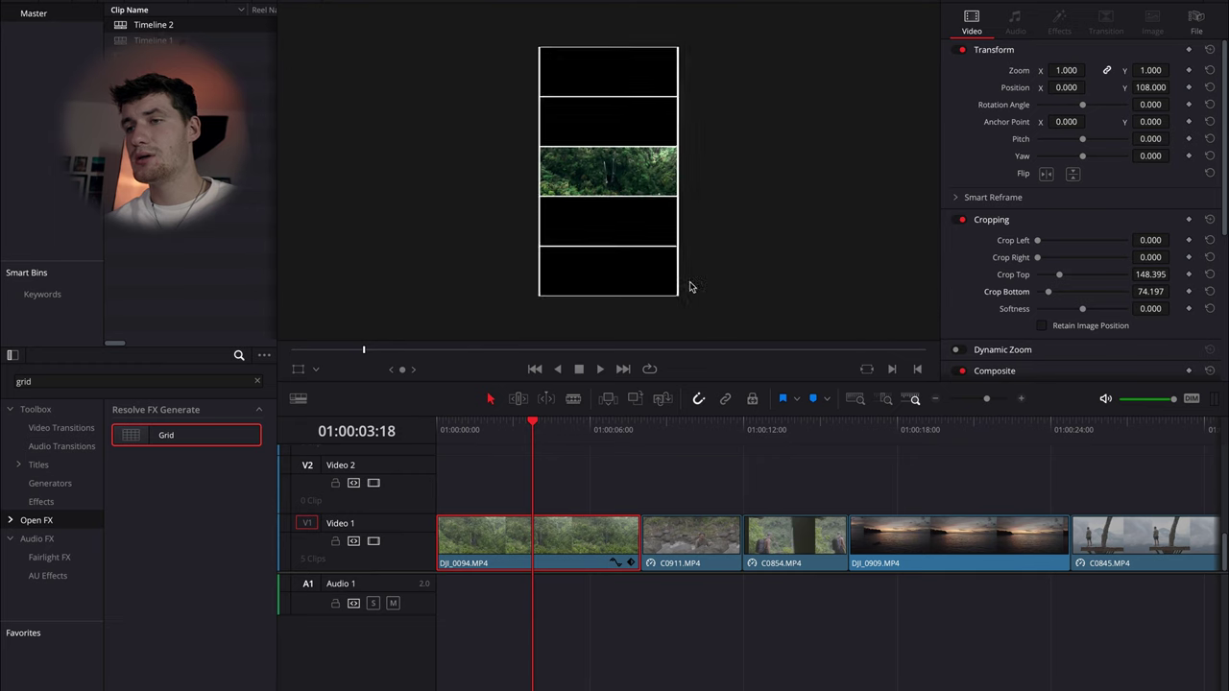
{"action": "scroll", "coordinate": [690, 286], "scroll_direction": "up", "scroll_amount": 1}
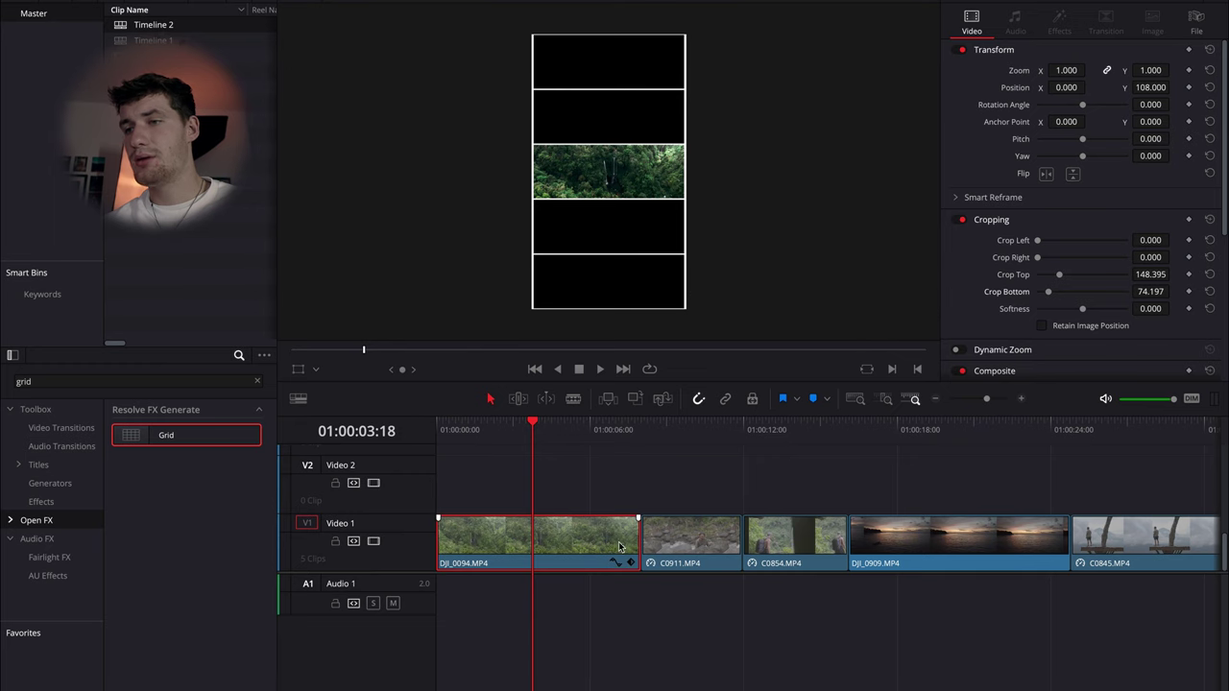
Disable V1, move C0911 to its own track, and position and crop it into a lower band.
{"action": "left_click", "coordinate": [373, 541]}
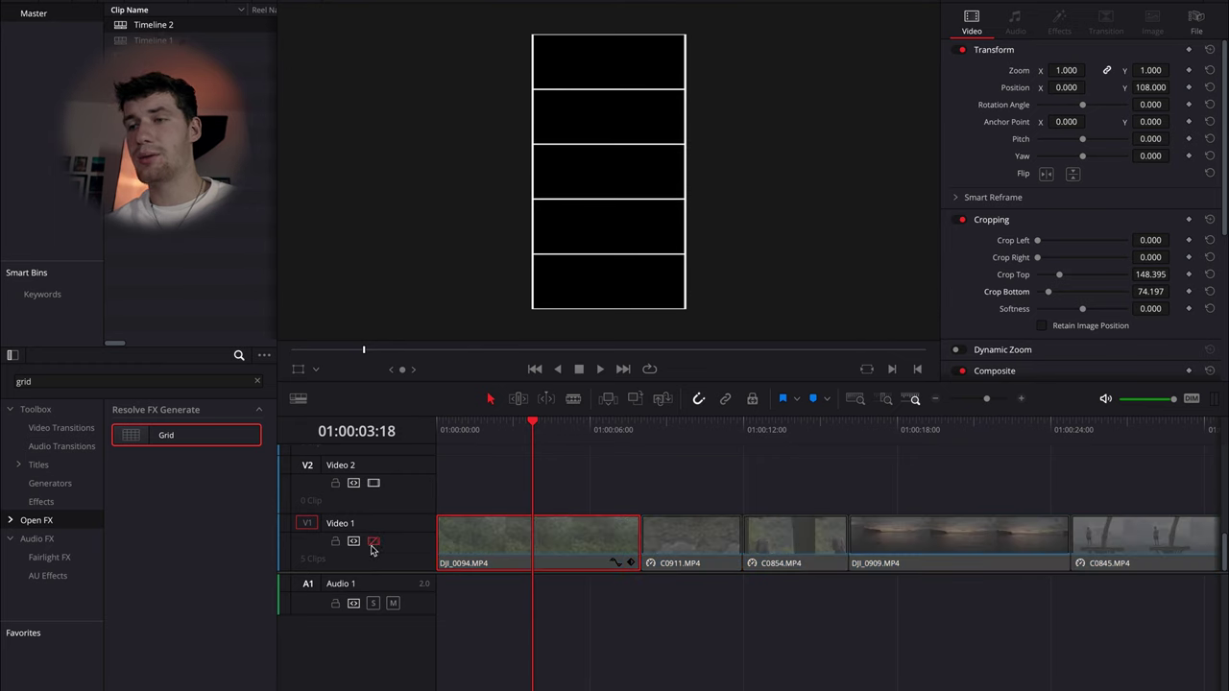
{"action": "left_click_drag", "start_coordinate": [700, 545], "coordinate": [639, 485]}
{"action": "left_click", "coordinate": [564, 483]}
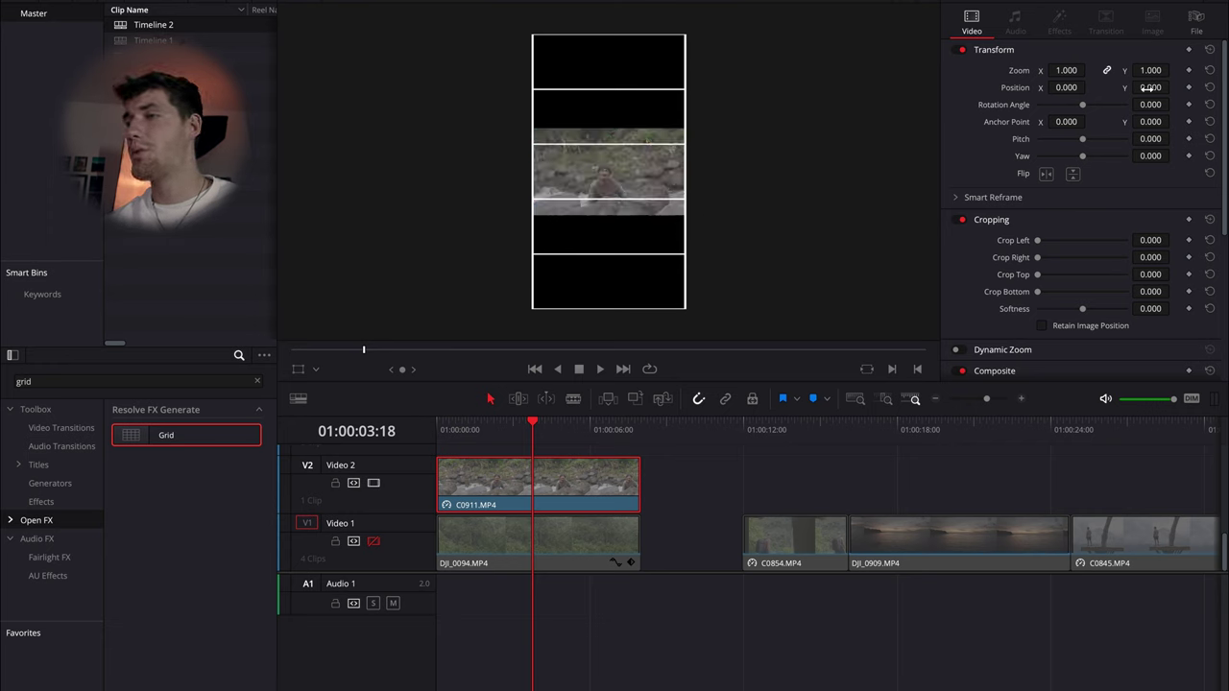
{"action": "mouse_move", "coordinate": [1152, 87]}
{"action": "left_mouse_down"}
{"action": "mouse_move", "coordinate": [1171, 88]}
{"action": "mouse_move", "coordinate": [1152, 86]}
{"action": "left_mouse_up"}
{"action": "left_click_drag", "start_coordinate": [1038, 291], "coordinate": [1063, 278]}
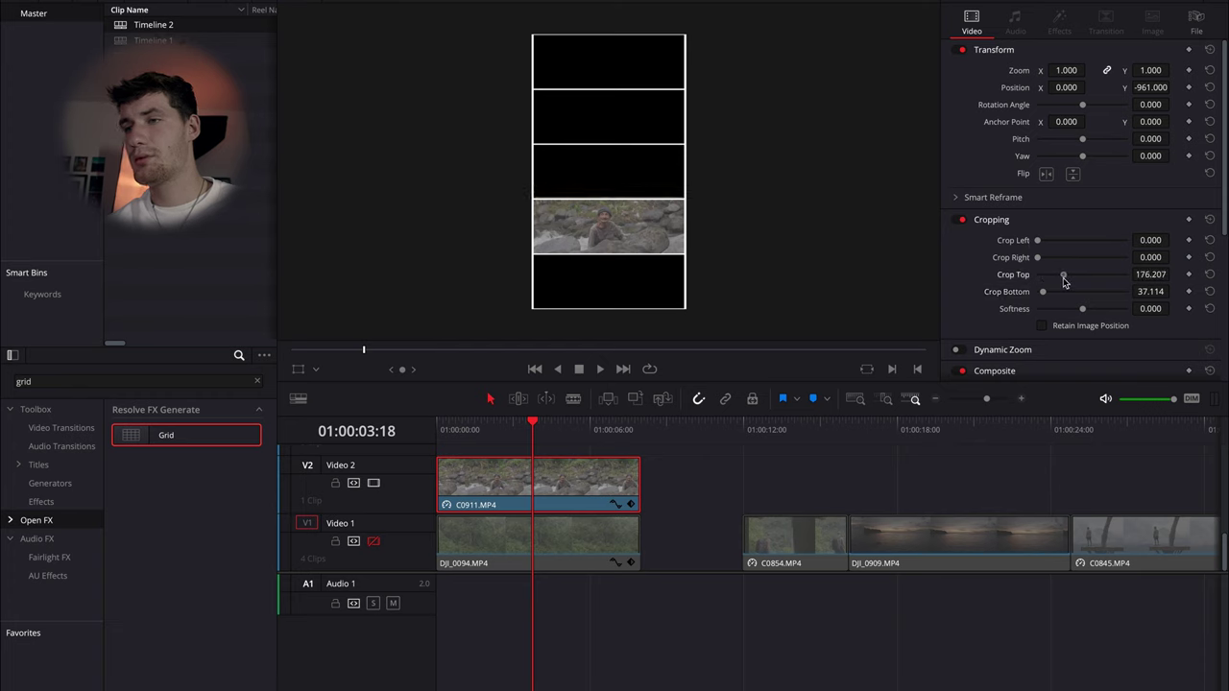
{"action": "scroll", "coordinate": [646, 492], "scroll_direction": "up", "scroll_amount": 2}
{"action": "scroll", "coordinate": [672, 490], "scroll_direction": "down", "scroll_amount": 2}
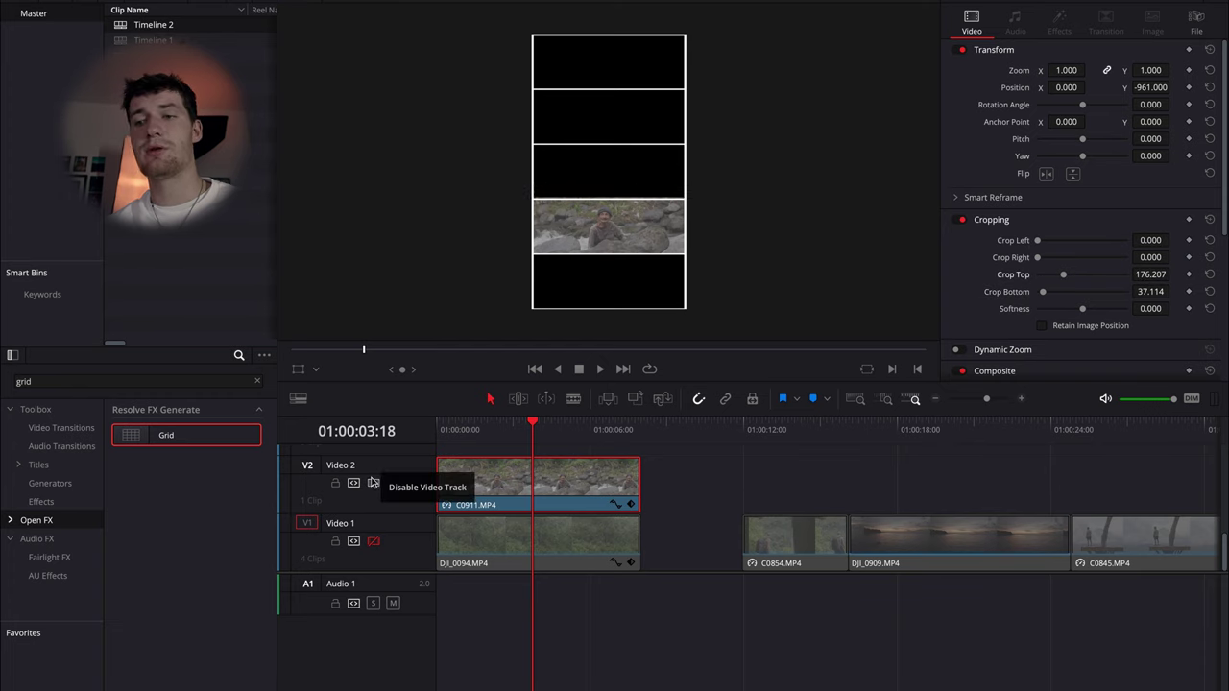
Disable V2 and position and crop the C0854 sunset clip into the top grid band.
{"action": "left_click", "coordinate": [373, 496]}
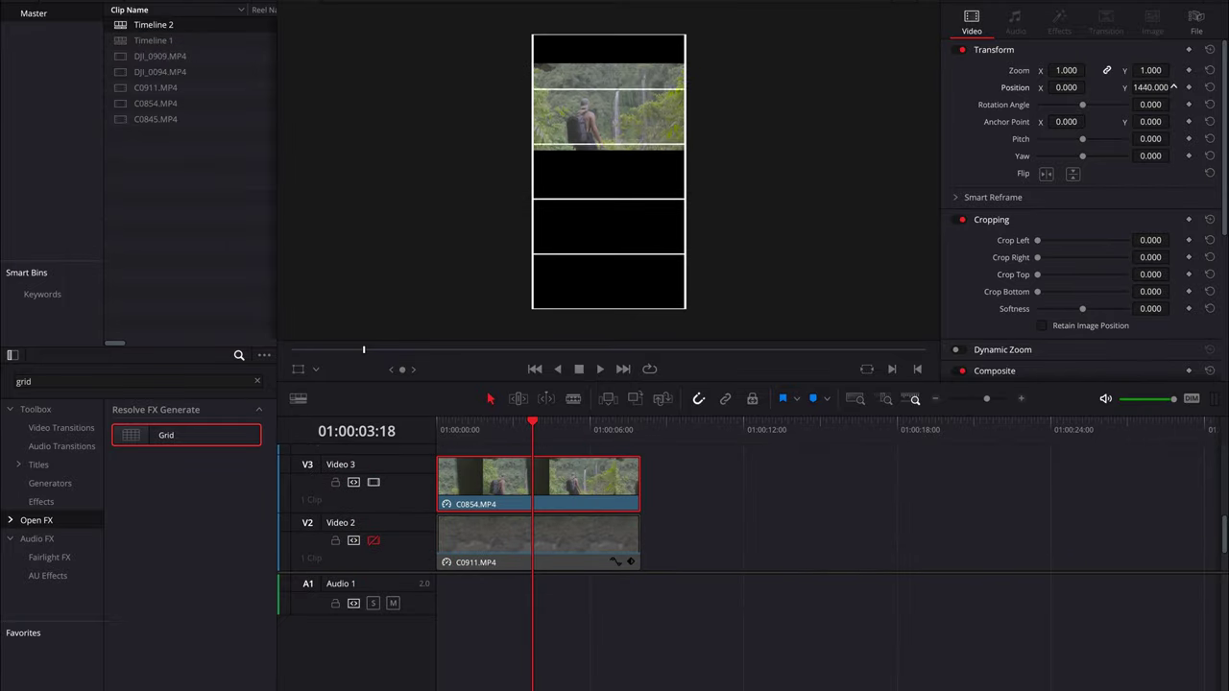
{"action": "left_click_drag", "start_coordinate": [1063, 279], "coordinate": [1057, 279]}
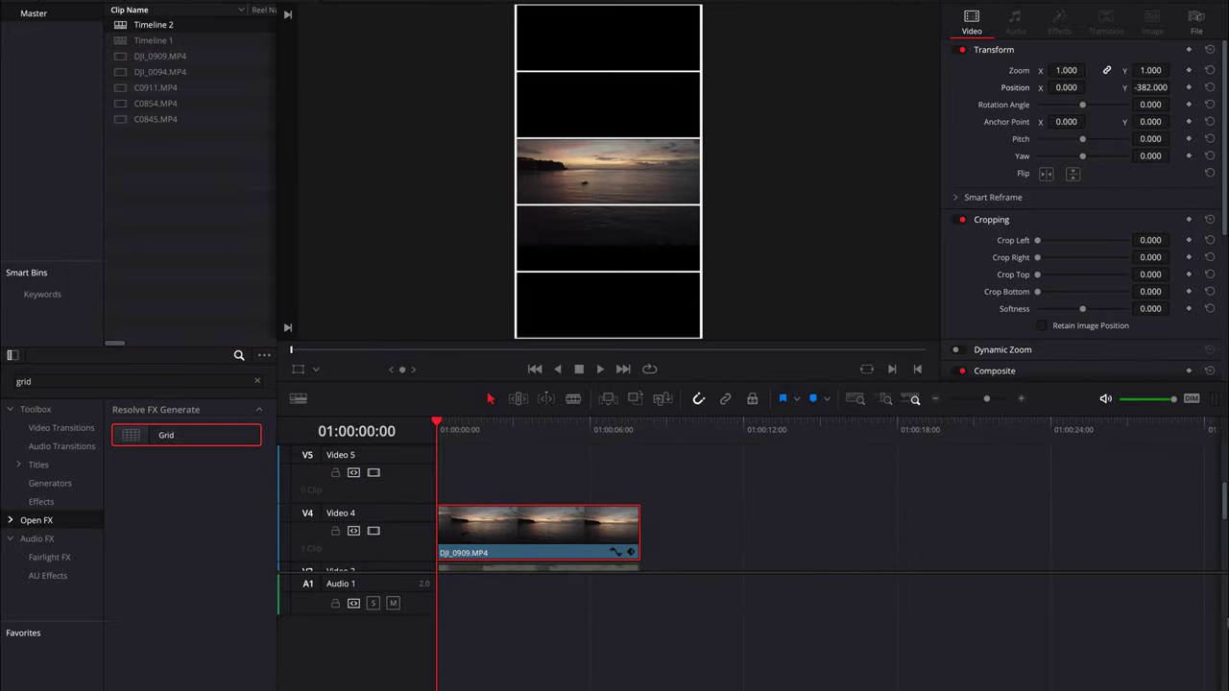
{"action": "left_click_drag", "start_coordinate": [1150, 87], "coordinate": [1191, 88]}
{"action": "left_click_drag", "start_coordinate": [1037, 292], "coordinate": [1056, 300]}
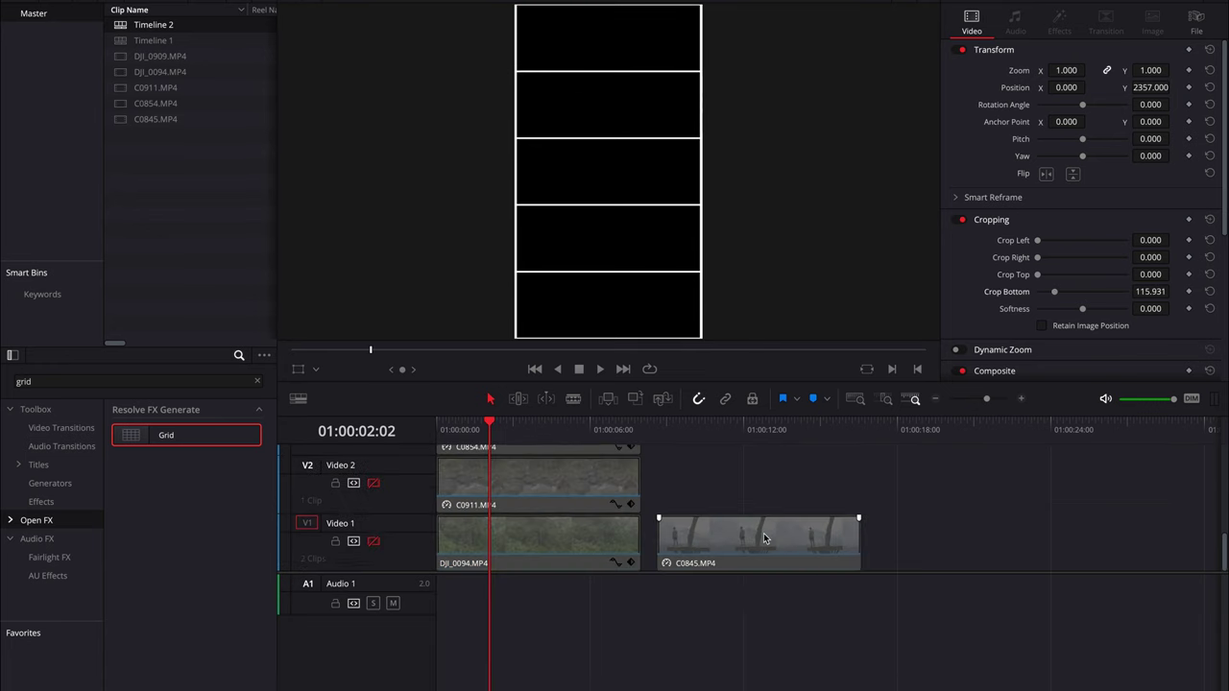
Put C0845 on its own track at Position Y -2367 with Crop Top 134.480.
{"action": "left_click_drag", "start_coordinate": [749, 534], "coordinate": [537, 499]}
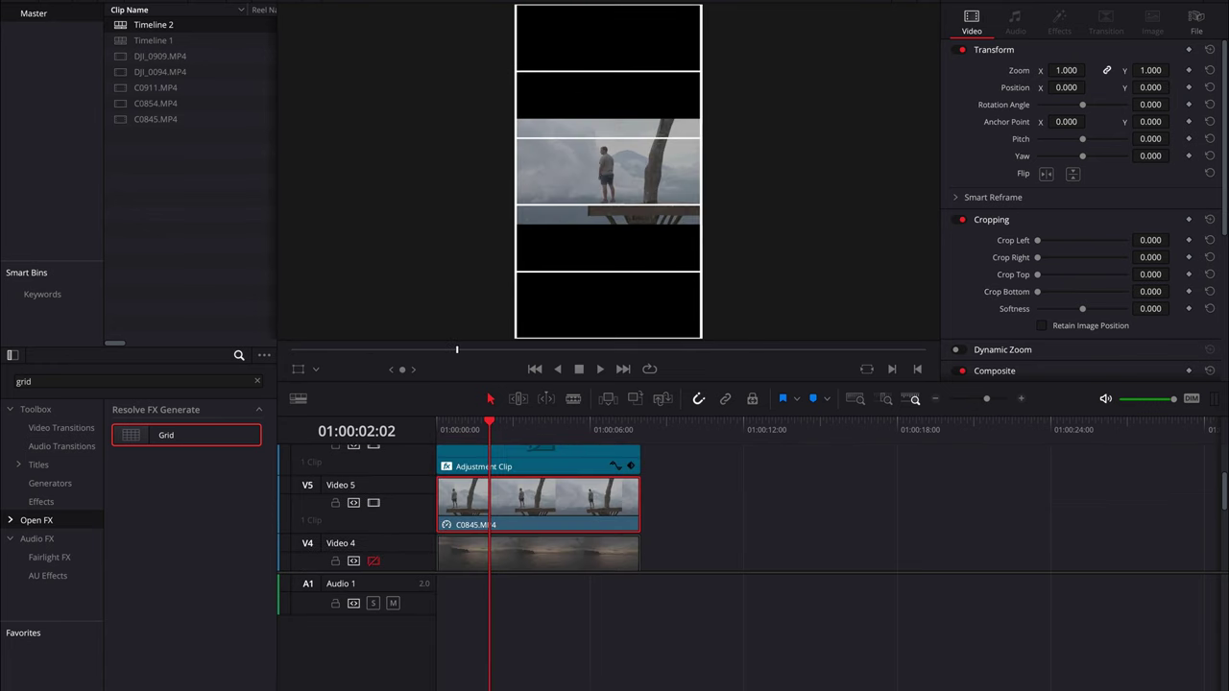
{"action": "left_click_drag", "start_coordinate": [1150, 87], "coordinate": [1133, 87]}
{"action": "left_click_drag", "start_coordinate": [1037, 274], "coordinate": [1058, 280]}
{"action": "scroll", "coordinate": [379, 518], "scroll_direction": "down", "scroll_amount": 4}
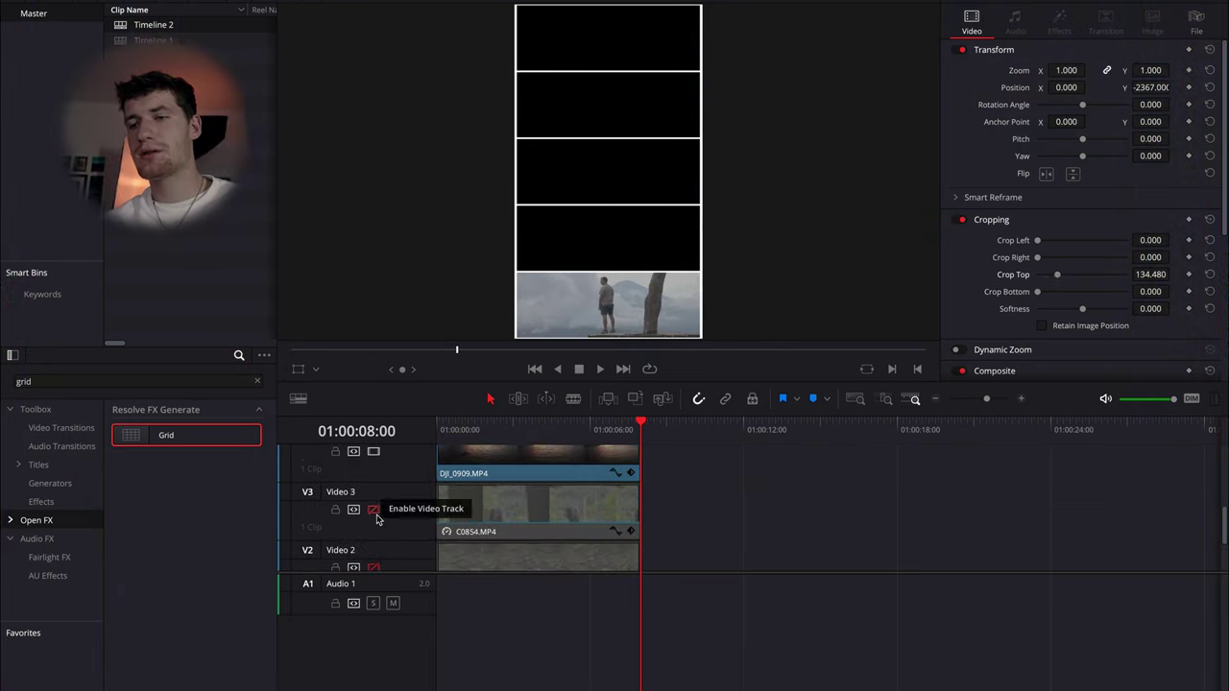
Re-enable Video 1 and delete the Adjustment Clip from V6.
{"action": "left_click", "coordinate": [373, 541]}
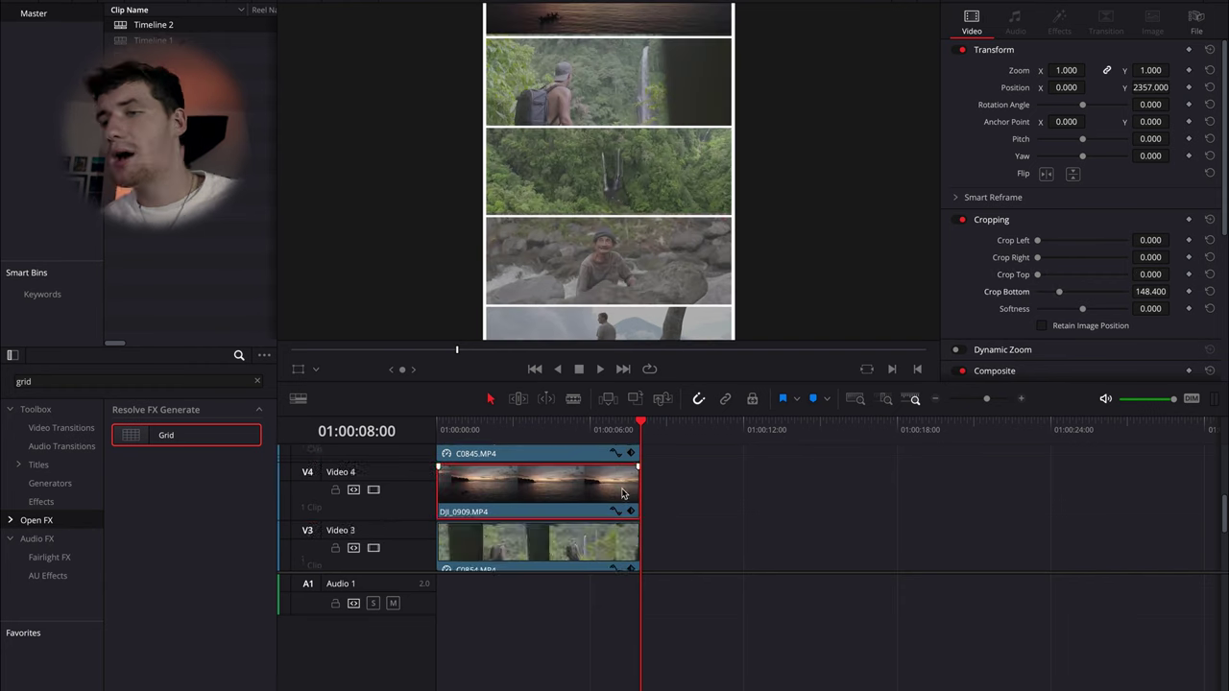
{"action": "scroll", "coordinate": [567, 463], "scroll_direction": "up", "scroll_amount": 2}
{"action": "scroll", "coordinate": [567, 512], "scroll_direction": "down", "scroll_amount": 1}
{"action": "scroll", "coordinate": [755, 260], "scroll_direction": "down", "scroll_amount": 2}
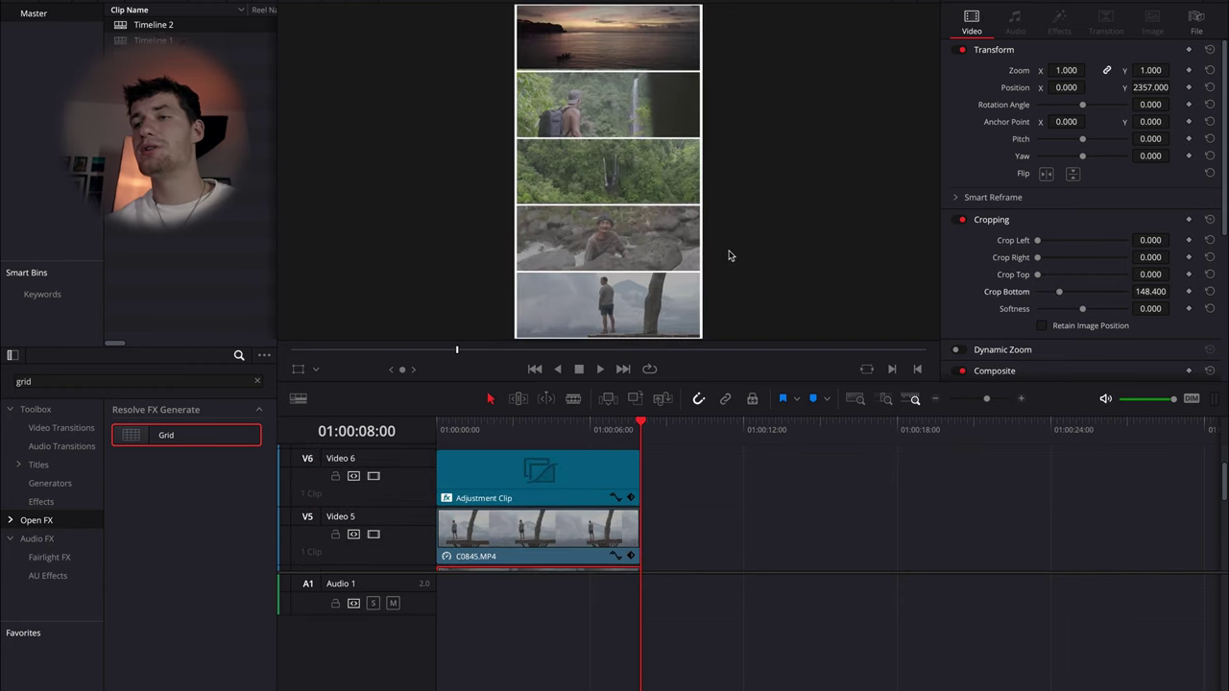
{"action": "left_click", "coordinate": [571, 467]}
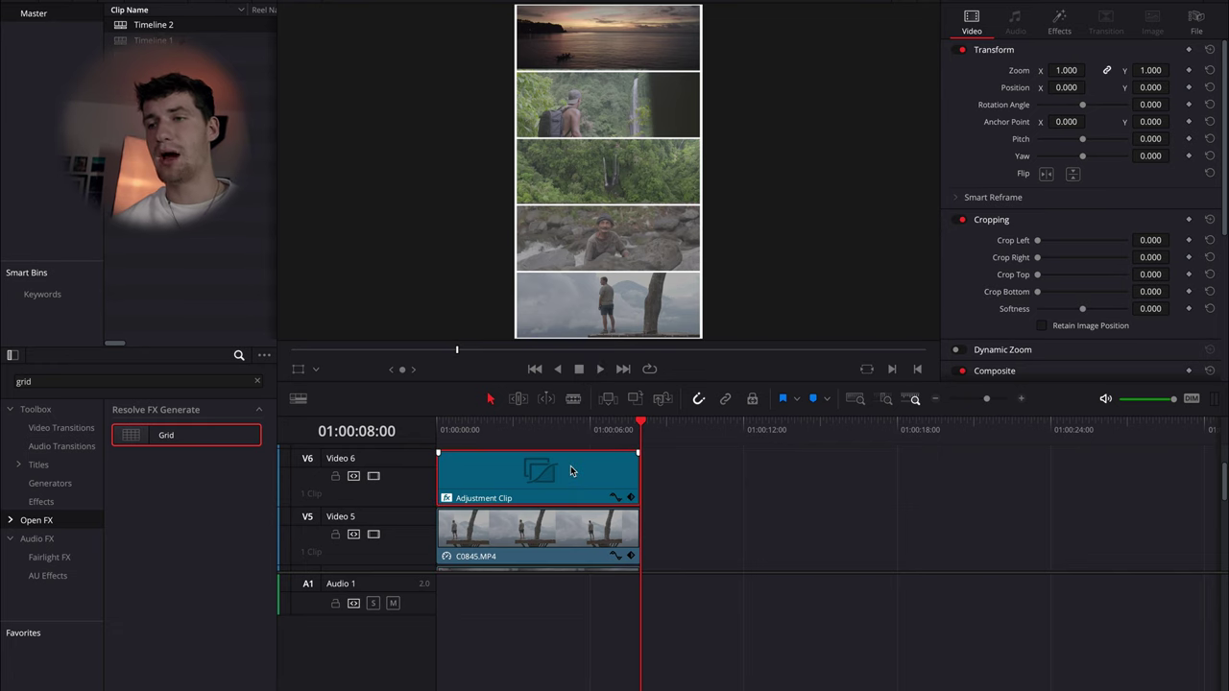
{"action": "key", "text": "Delete"}
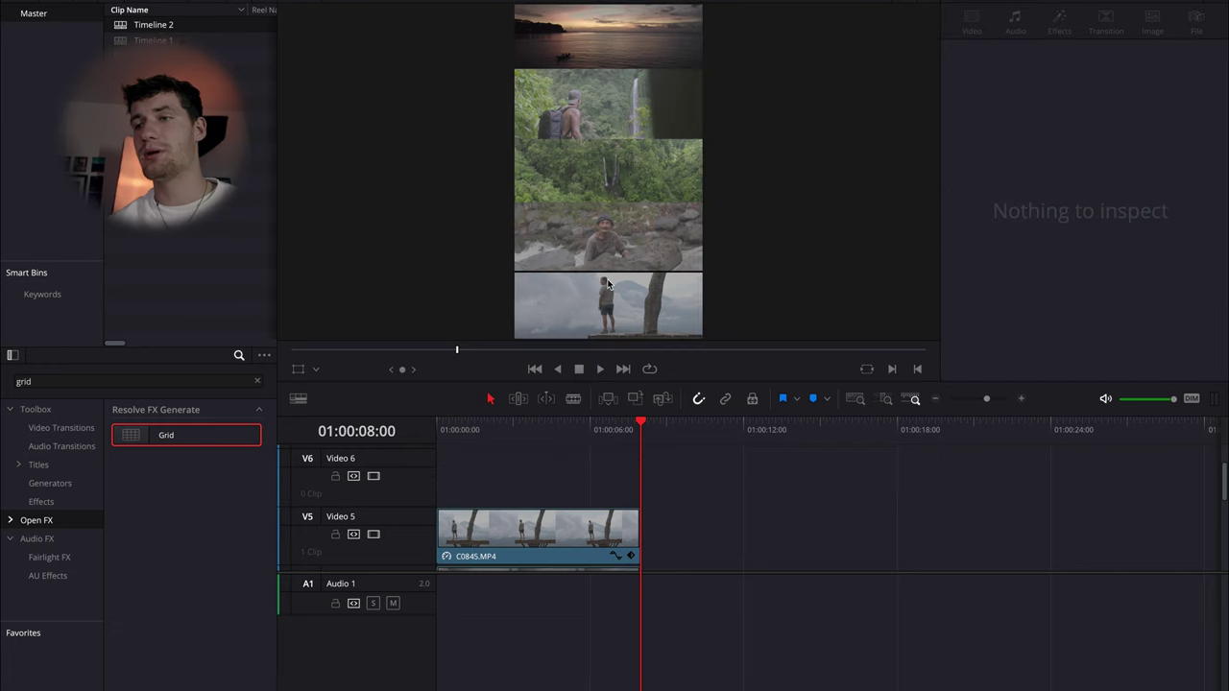
Set C0845's Crop Softness to 0.760 and fit the whole grid in the preview.
{"action": "scroll", "coordinate": [637, 237], "scroll_direction": "up", "scroll_amount": 1}
{"action": "scroll", "coordinate": [618, 327], "scroll_direction": "up", "scroll_amount": 1}
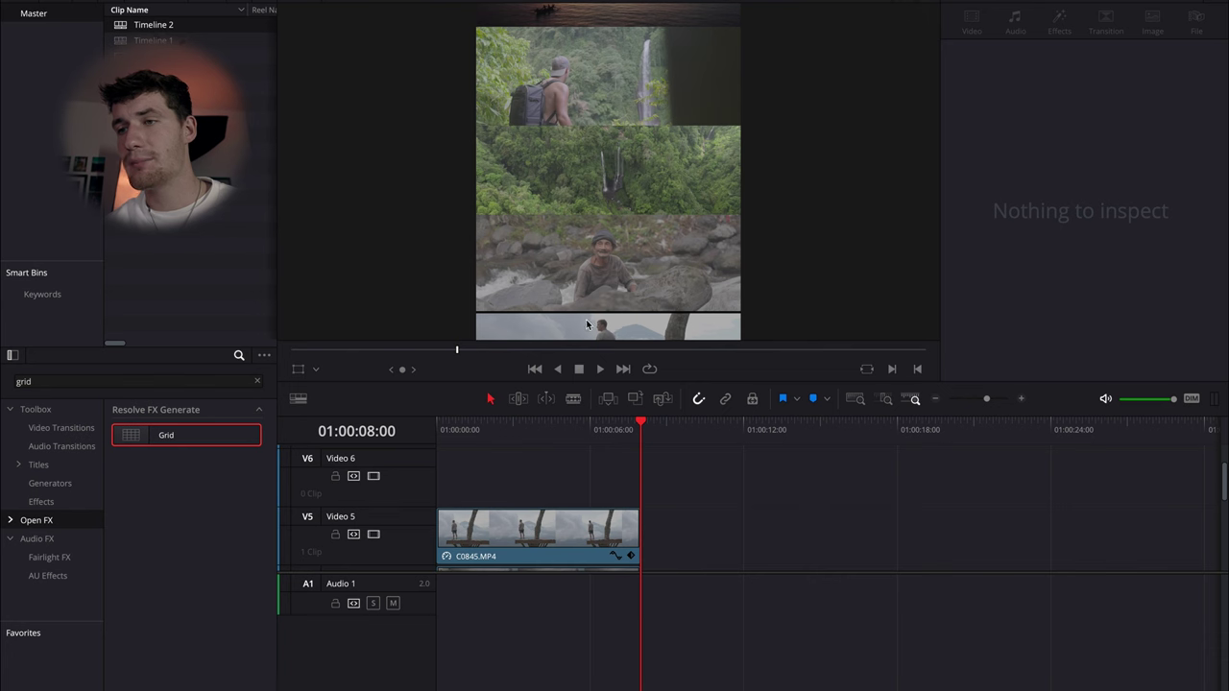
{"action": "scroll", "coordinate": [537, 523], "scroll_direction": "down", "scroll_amount": 1}
{"action": "left_click", "coordinate": [537, 504]}
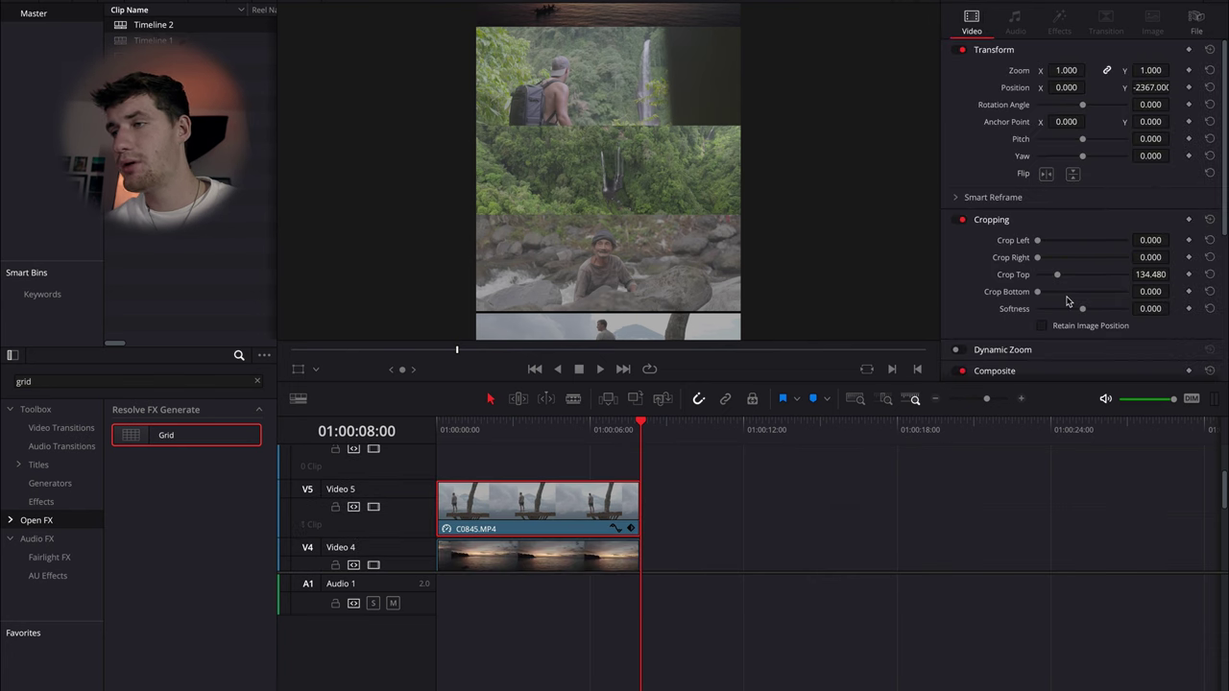
{"action": "left_click_drag", "start_coordinate": [1082, 309], "coordinate": [1057, 285]}
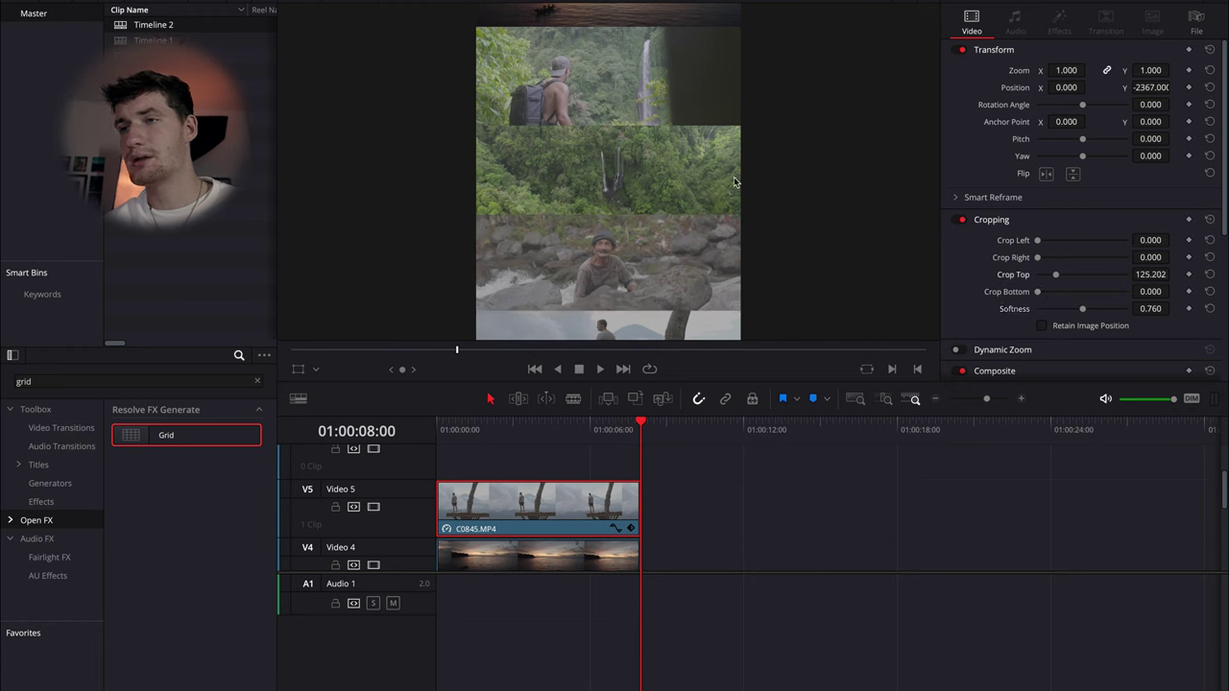
{"action": "key", "text": "shift+z"}
Move the playhead to 01:00:02:02 to review the graded, more vivid five-band vertical grid.
{"action": "left_click", "coordinate": [489, 425]}
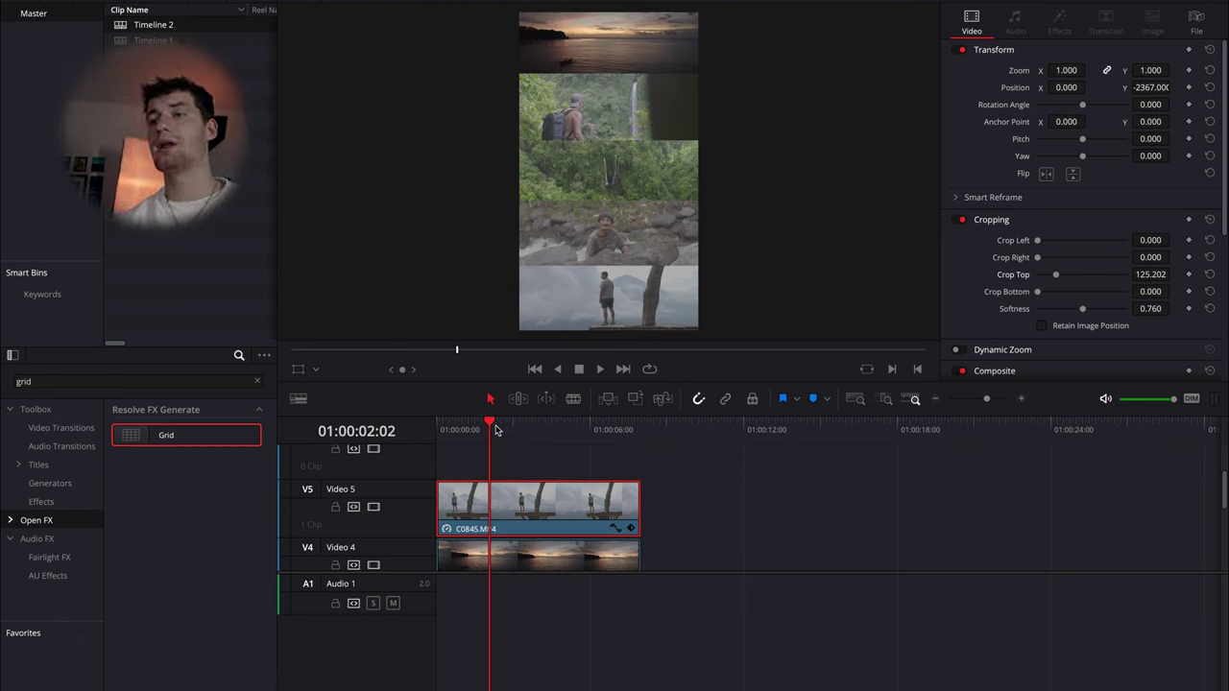
{"action": "scroll", "coordinate": [497, 430], "scroll_direction": "down", "scroll_amount": 3}
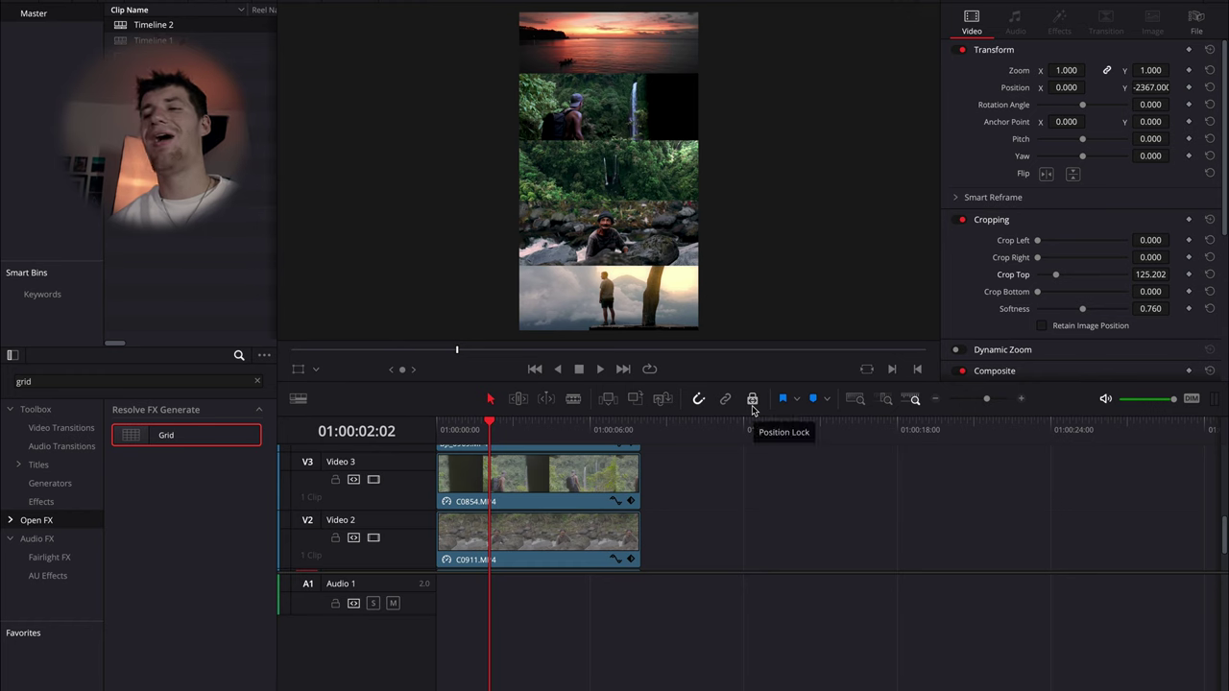